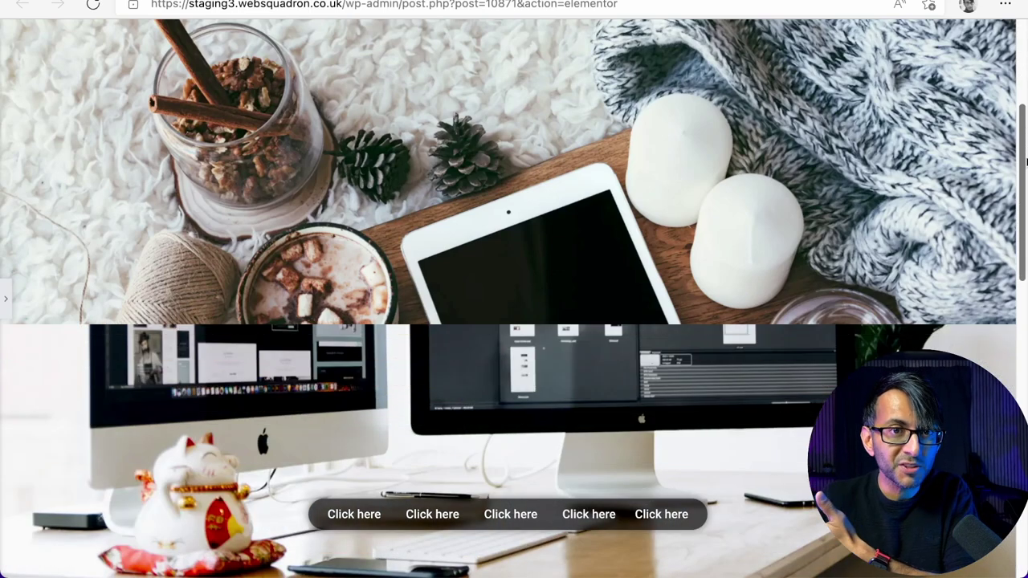
Step: Select each of the four background-image sections in the Navigator to inspect them
left_click_drag(1027, 162, 1017, 313)
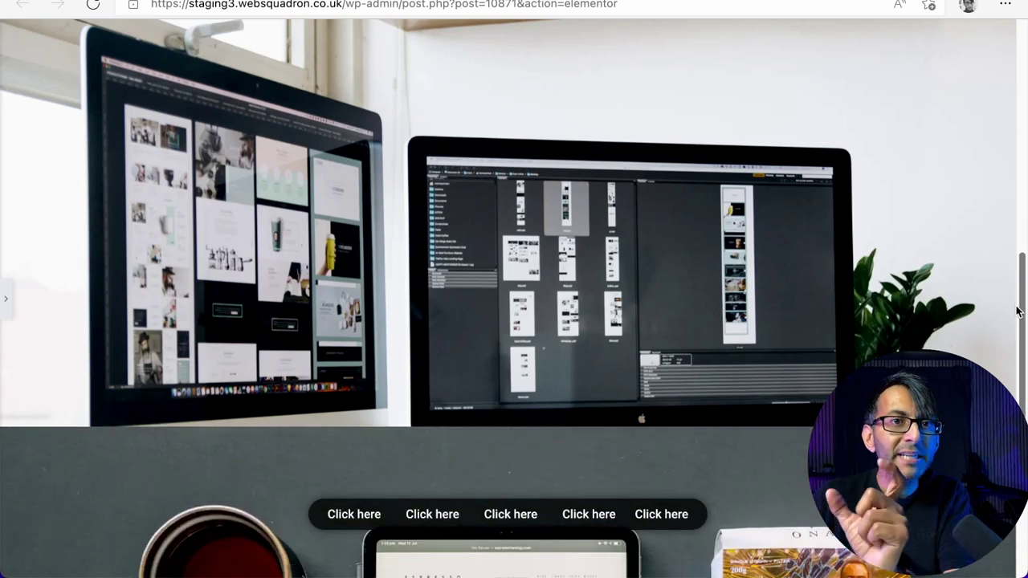
left_click_drag(1017, 313, 1019, 458)
scroll(314, 431, "up", 2)
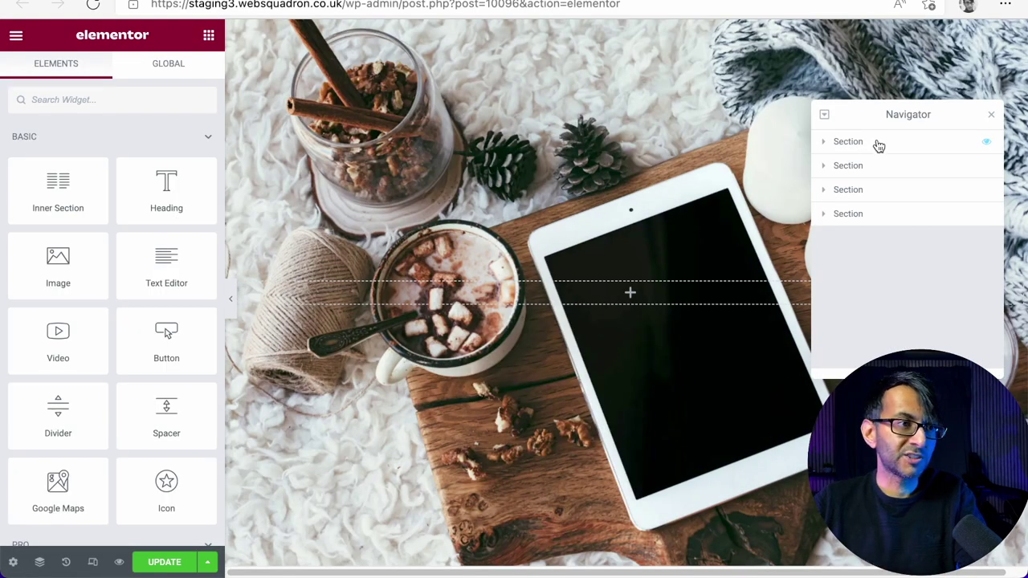
left_click(879, 143)
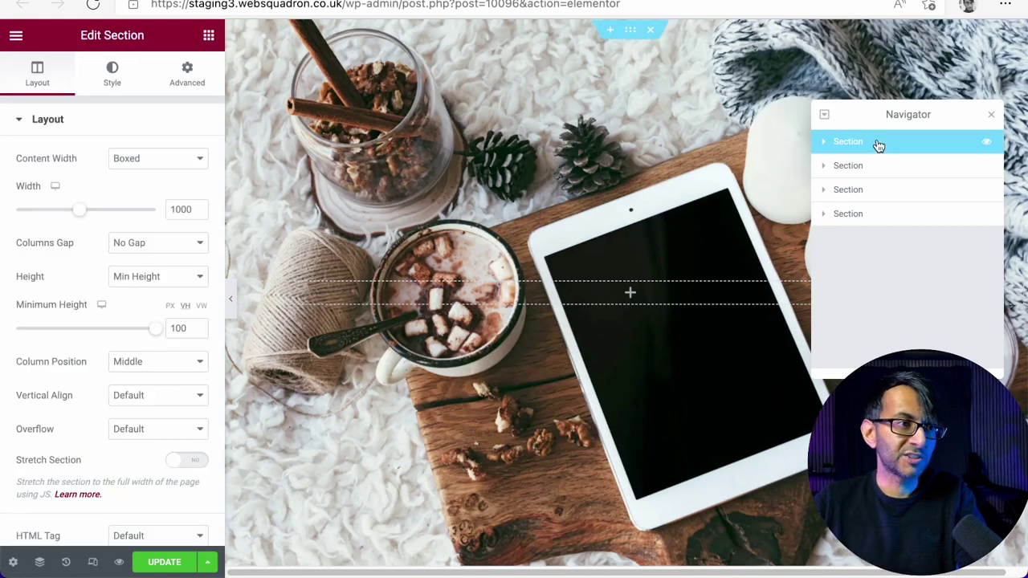
left_click(879, 166)
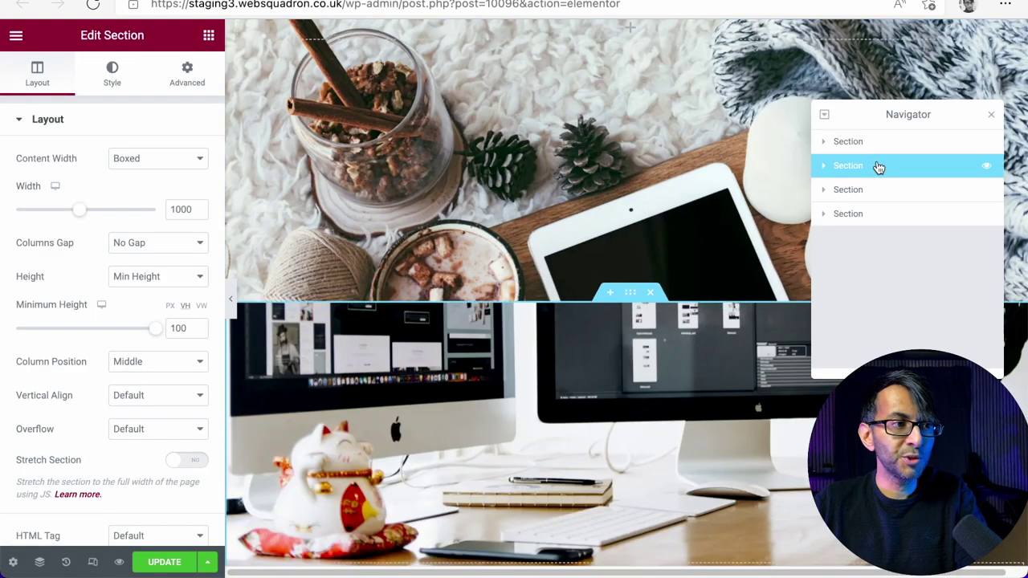
left_click(876, 189)
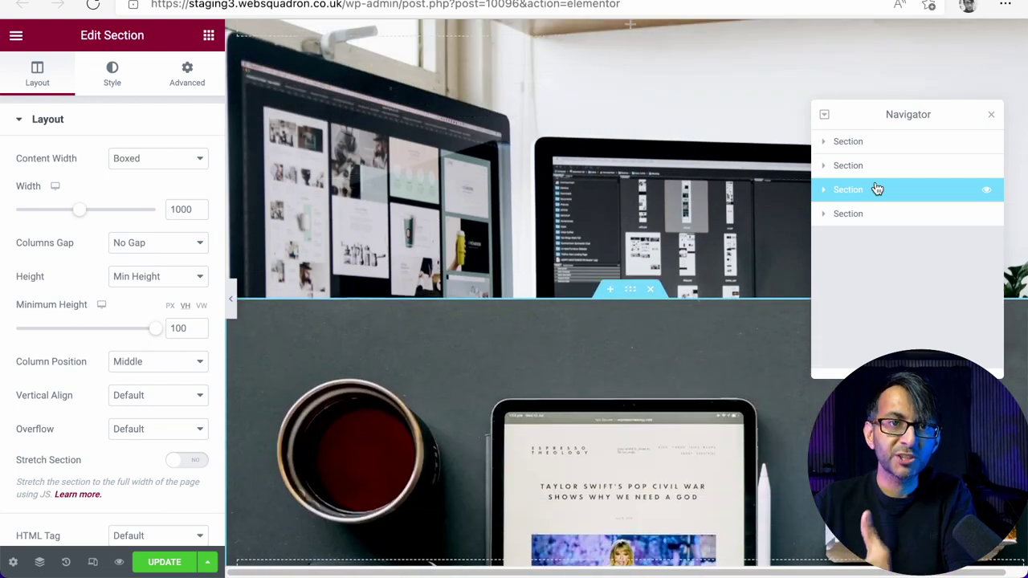
left_click(878, 213)
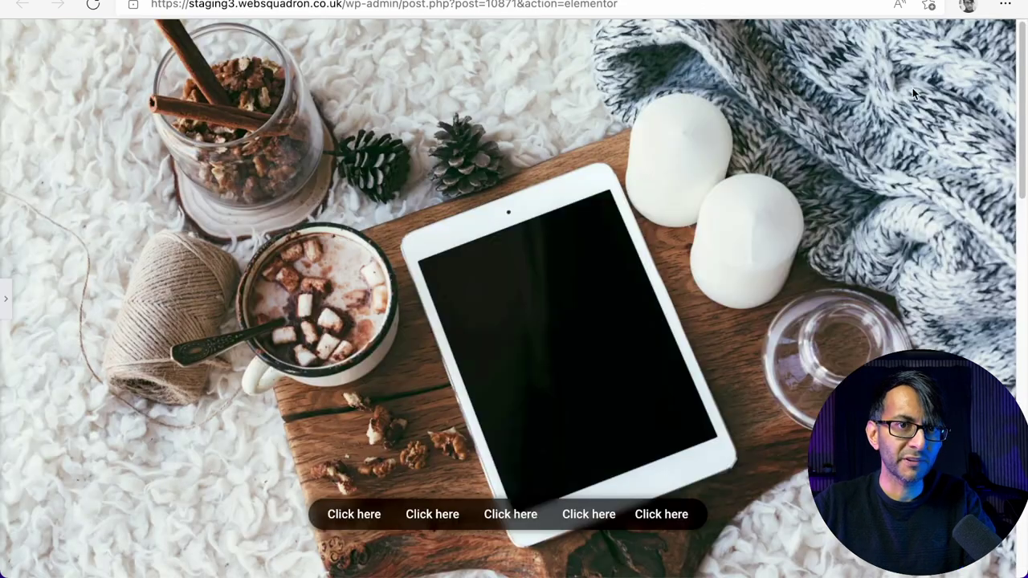
Step: Scroll through the page and toggle the fourth section's visibility
left_click_drag(1016, 64, 1018, 434)
left_click_drag(1021, 530, 1024, 560)
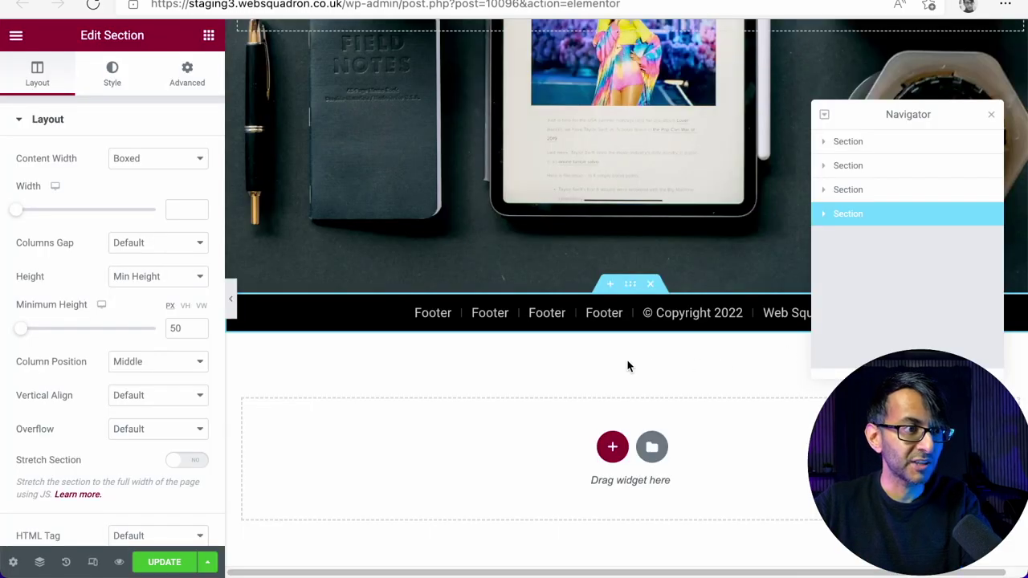
scroll(598, 215, "up", 5)
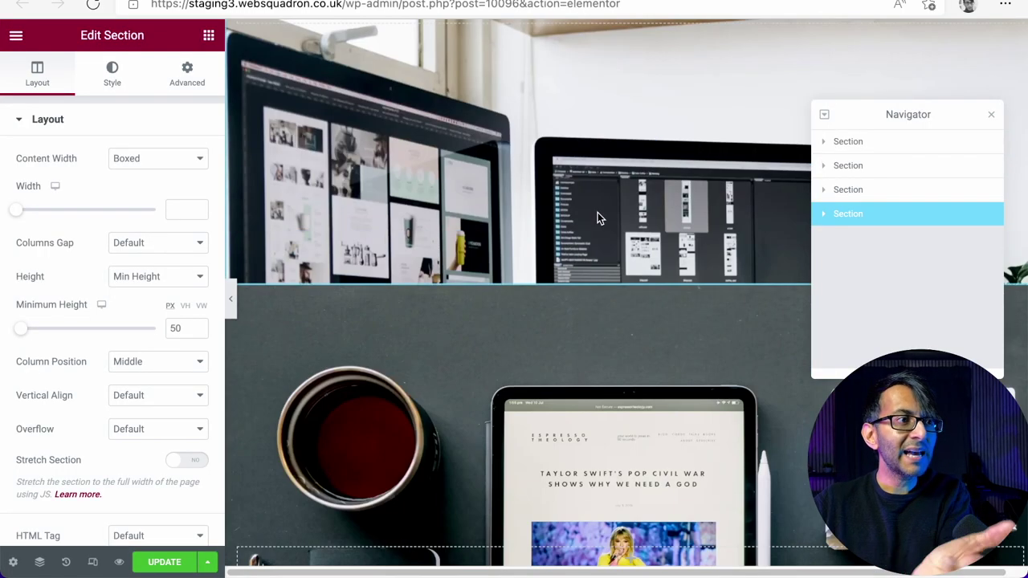
scroll(598, 212, "up", 8)
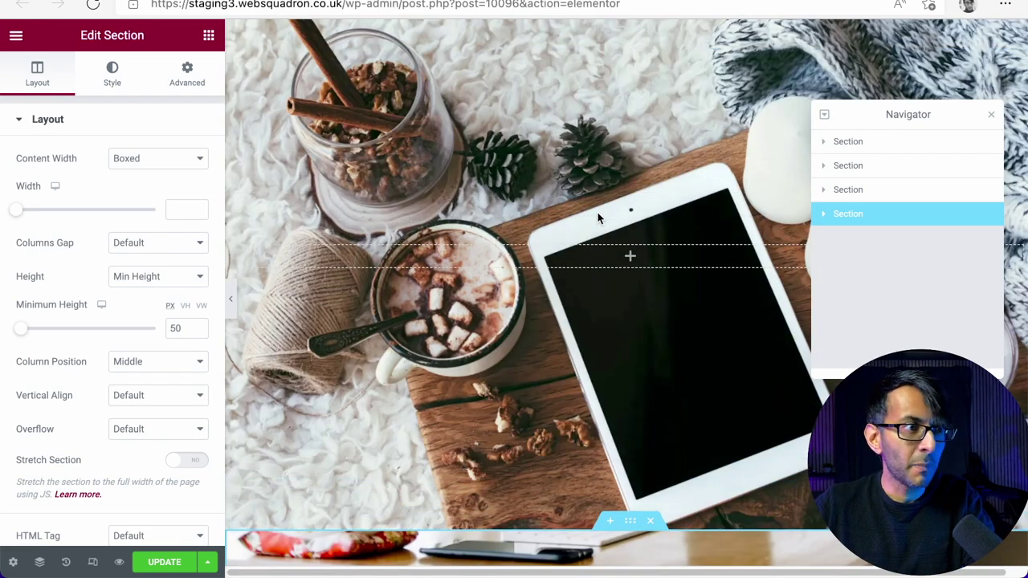
scroll(597, 211, "up", 1)
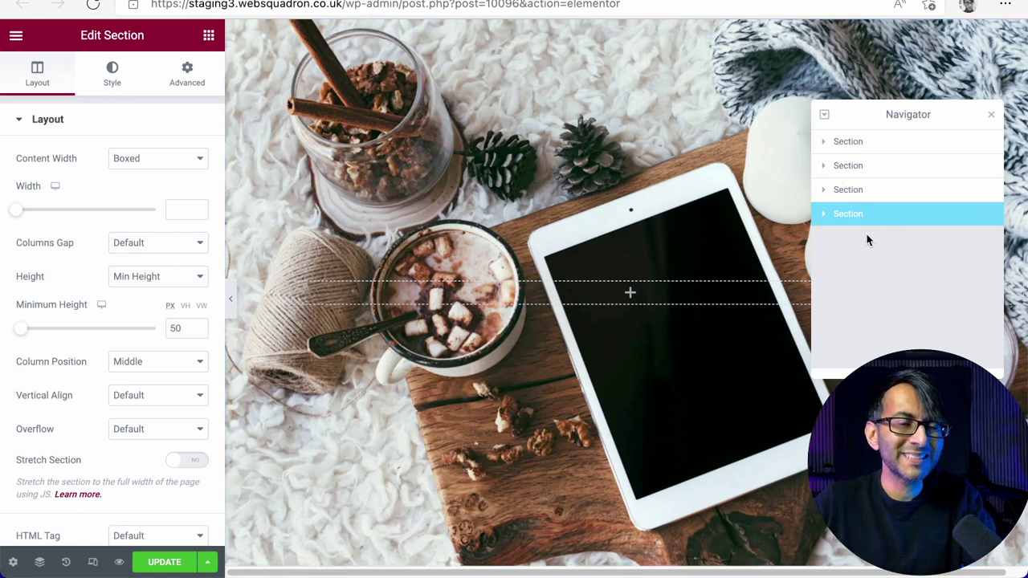
left_click(982, 213)
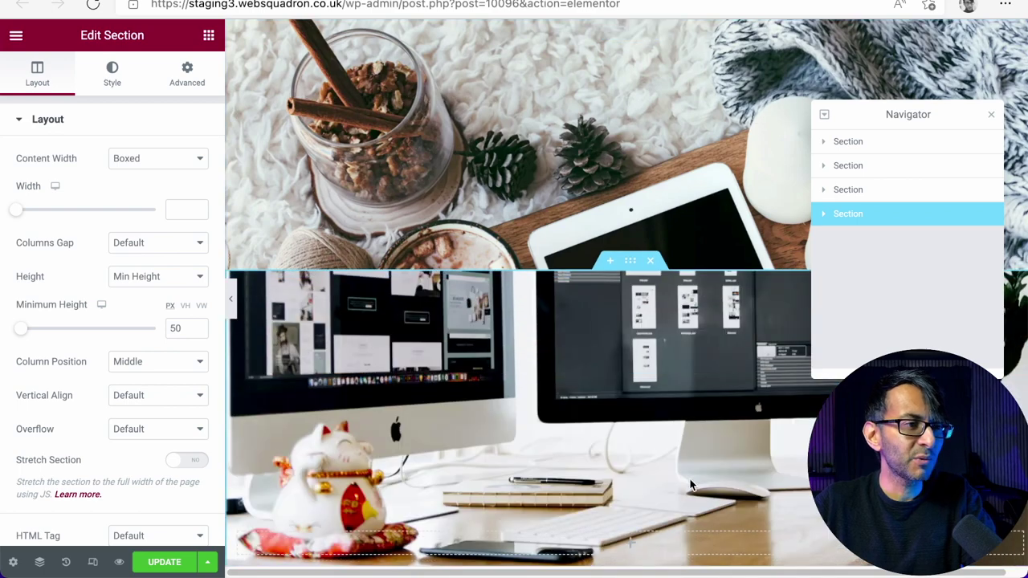
Step: Add a new single-column section below the footer
scroll(691, 496, "down", 2)
scroll(661, 531, "down", 3)
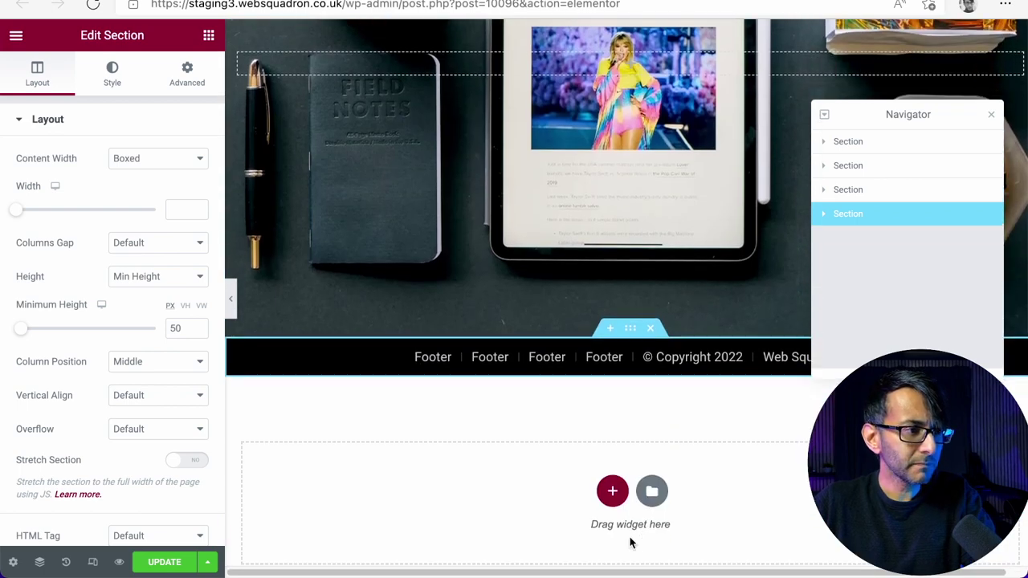
left_click(613, 492)
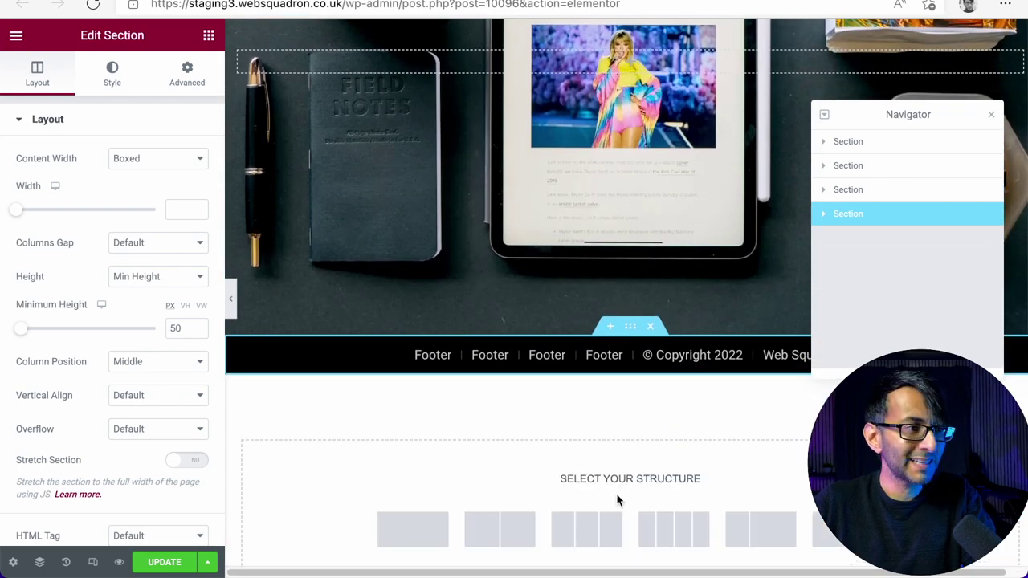
left_click(413, 529)
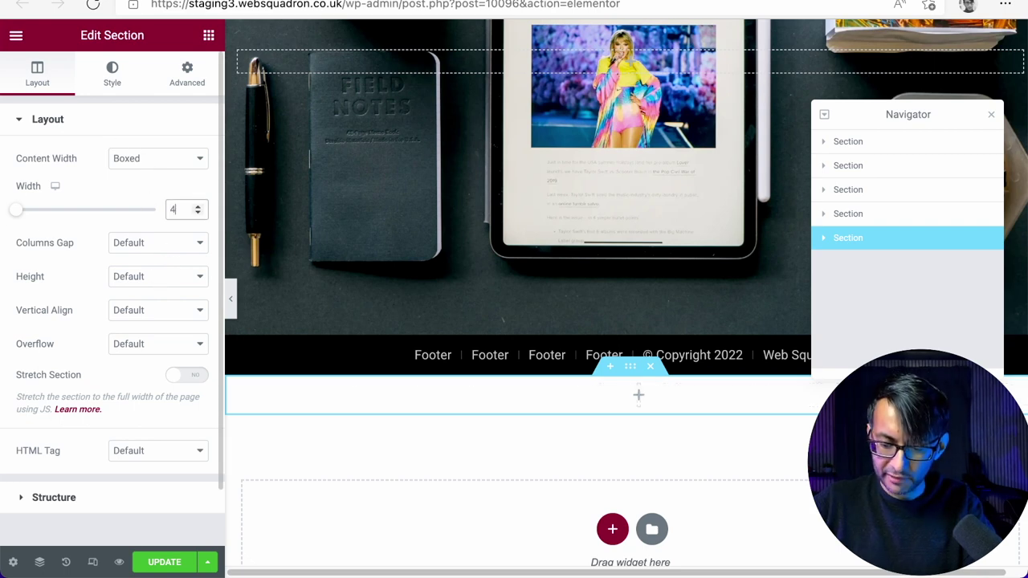
Step: Give the section width 497, No Gap between columns, and a Minimum Height of 0
type("97")
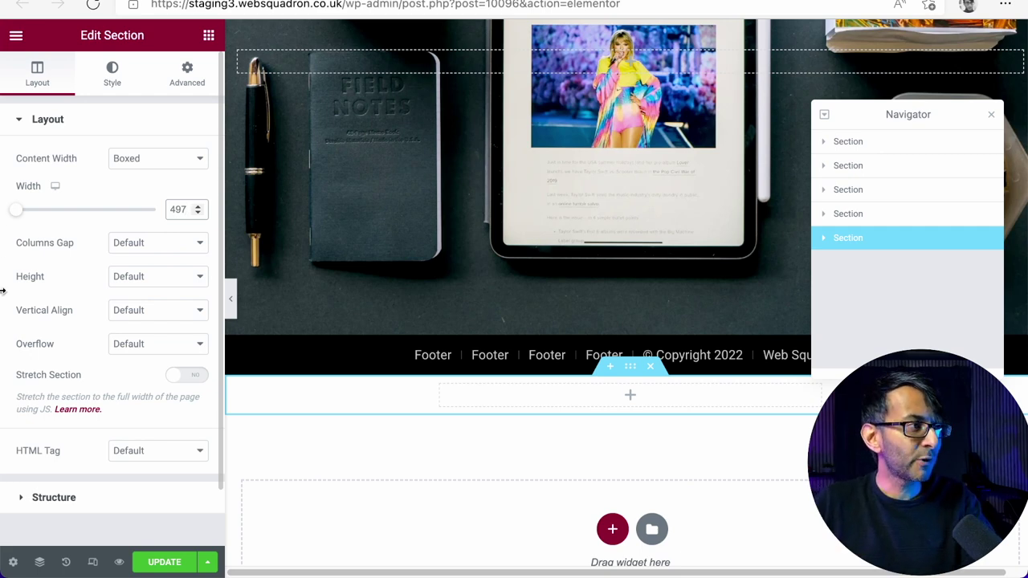
left_click(153, 249)
left_click(152, 262)
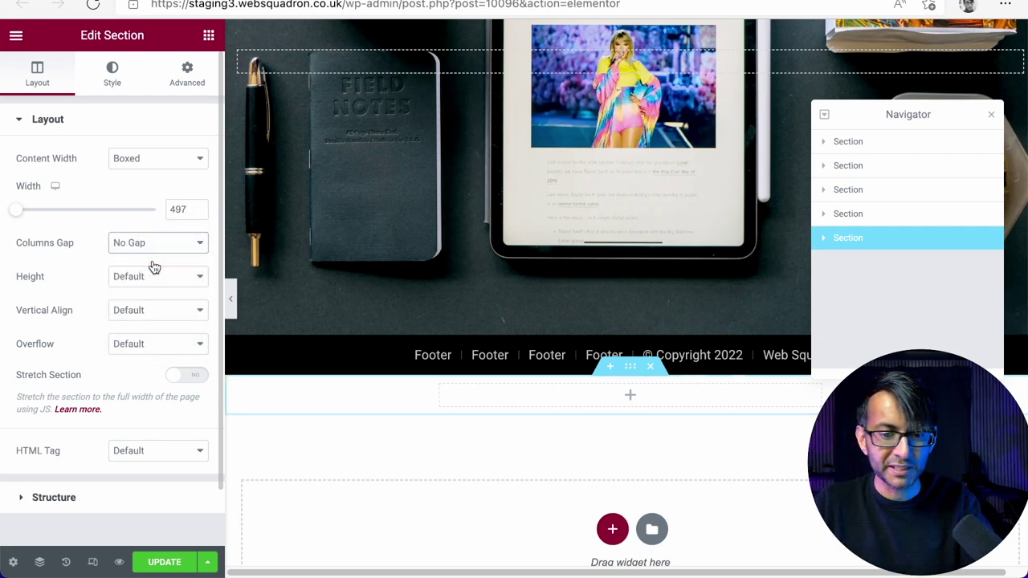
left_click(145, 281)
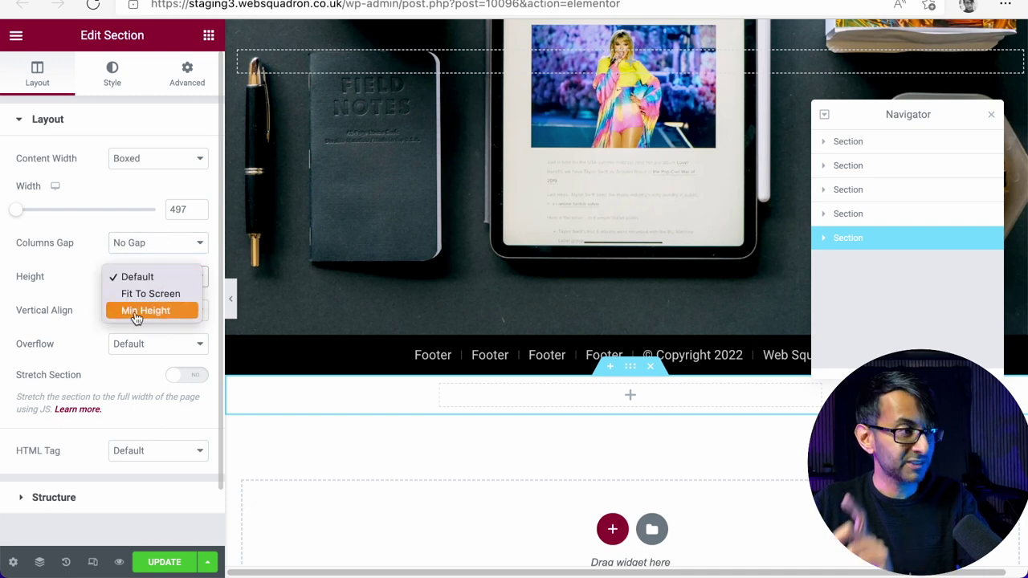
left_click(138, 313)
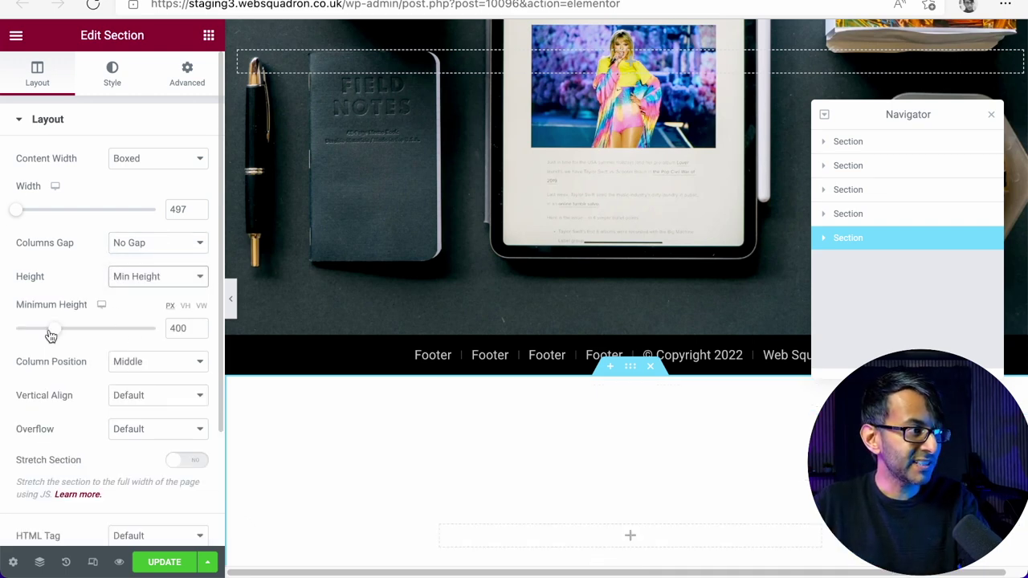
key("Tab")
type("0")
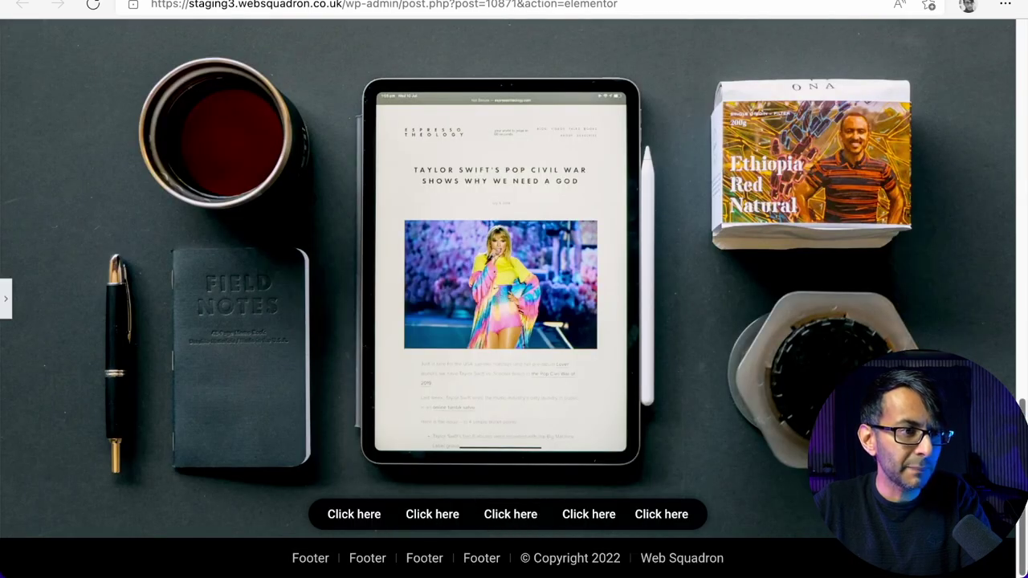
Step: Scroll the finished example page to compare it with the working page
left_click_drag(1024, 487, 1025, 78)
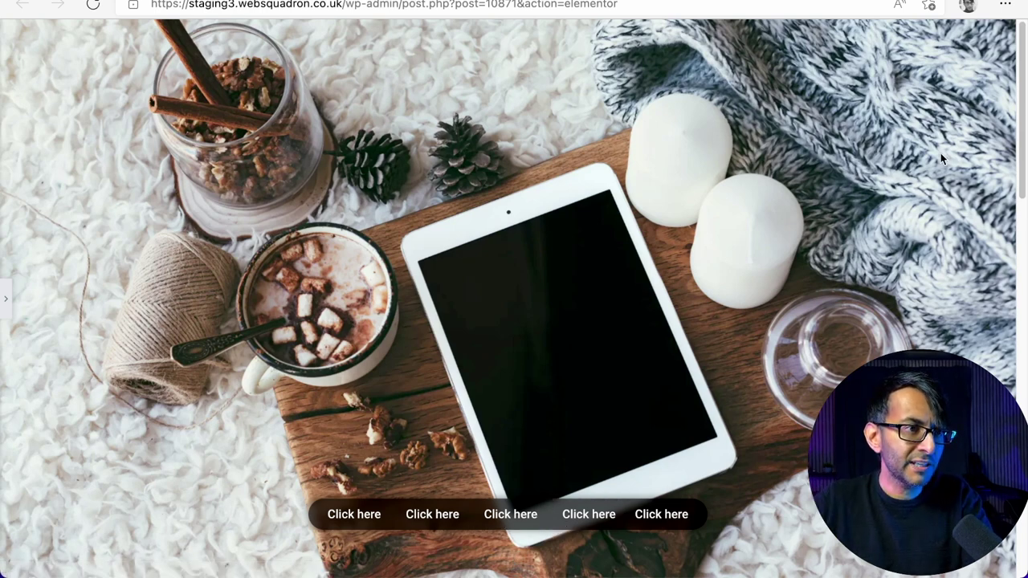
left_click_drag(1022, 116, 1026, 398)
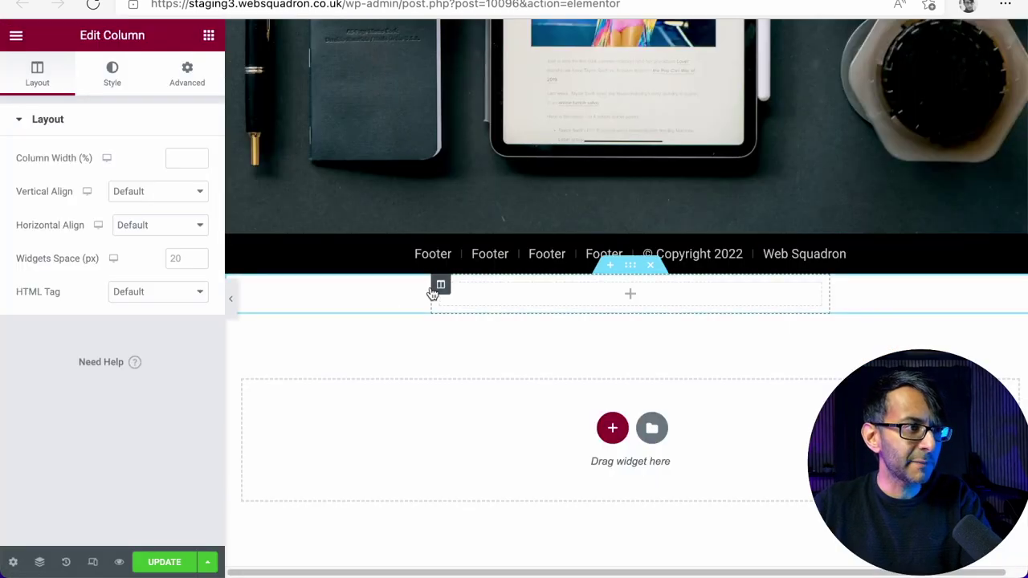
Step: Set the column's Classic background to the black global colour New Item #2
left_click(108, 74)
left_click(154, 193)
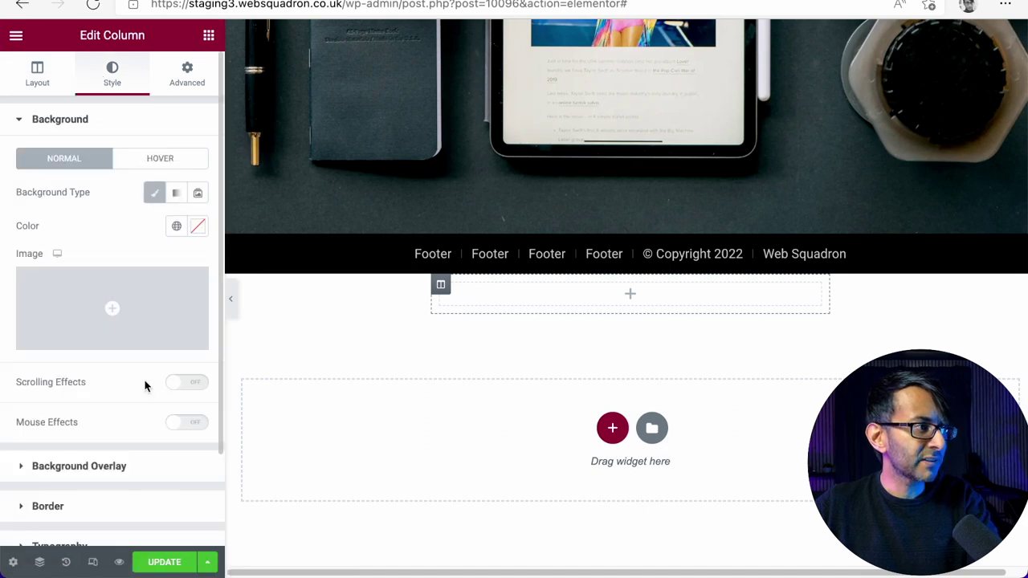
left_click(176, 227)
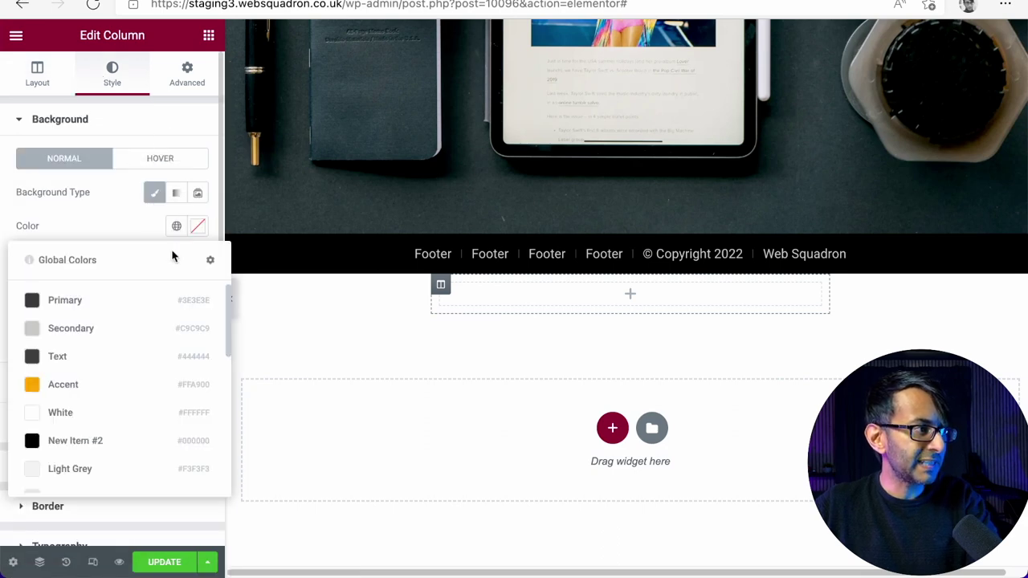
left_click(95, 446)
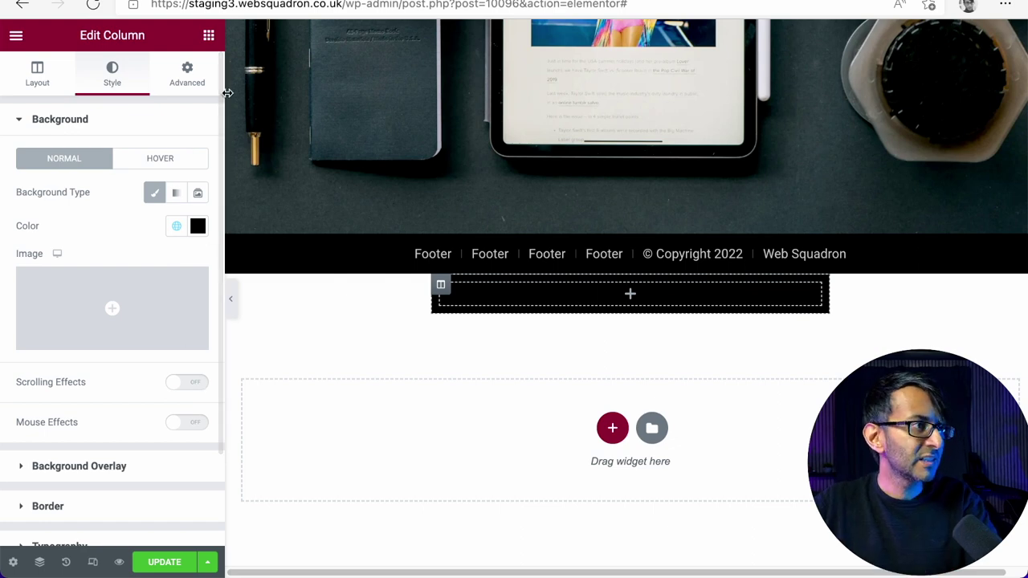
left_click(203, 86)
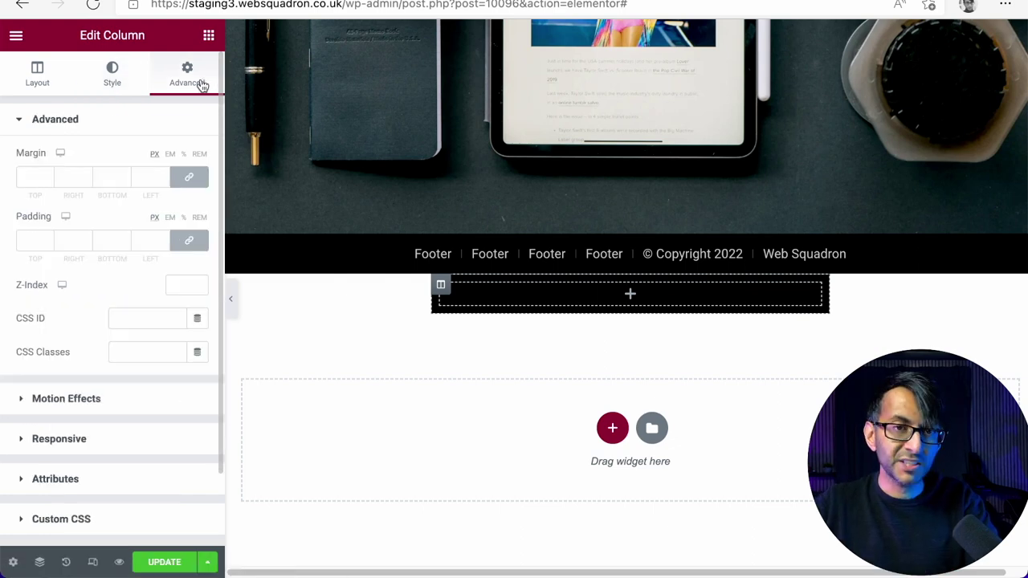
Step: Paste the .frosted rule with backdrop-filter and -webkit-backdrop-filter blur(4px) into the column's Custom CSS
left_click(148, 354)
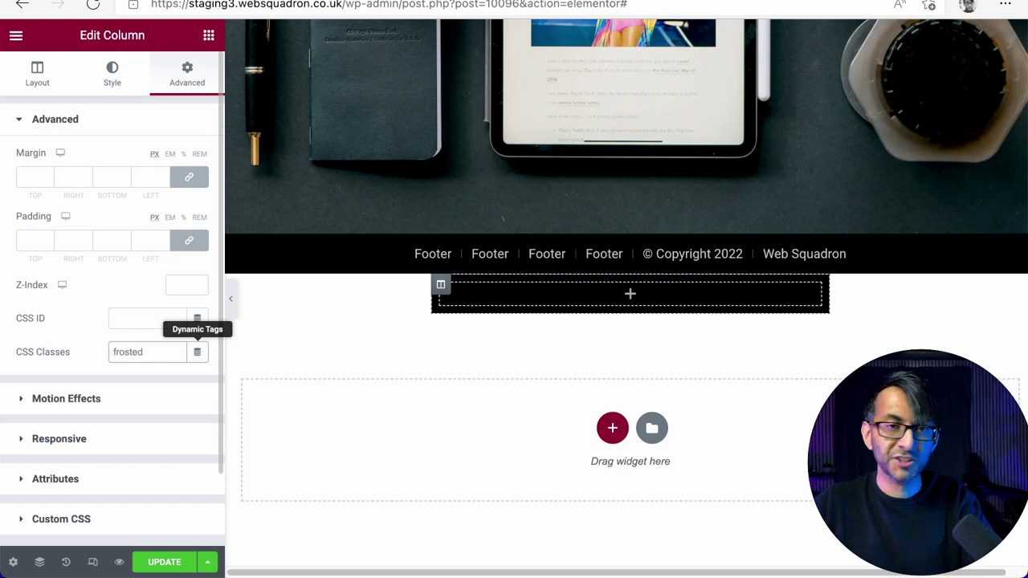
left_click(61, 519)
type(".frosted { backdrop-filter:blur(4px); -webkit-backdrop-filter:blur(4px); }")
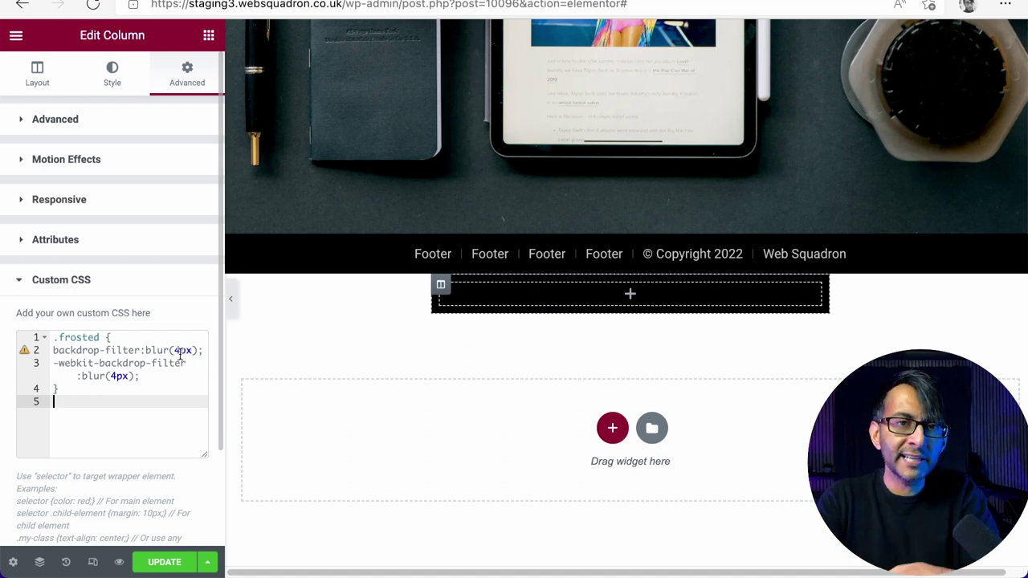
left_click(117, 377)
left_click(117, 420)
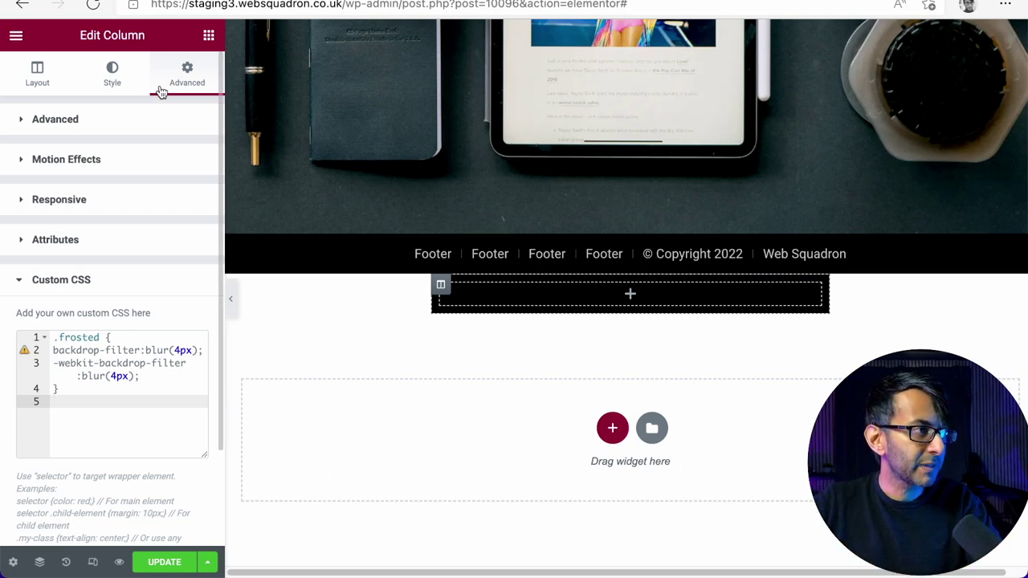
Step: Check the column's frosted class, then select the parent section and show its Advanced settings
left_click(143, 120)
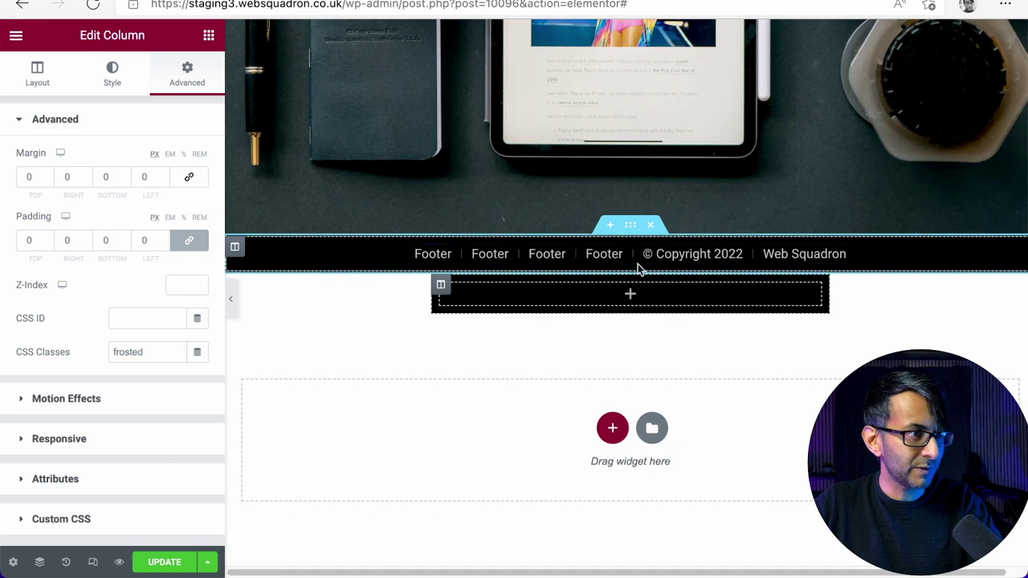
left_click(626, 270)
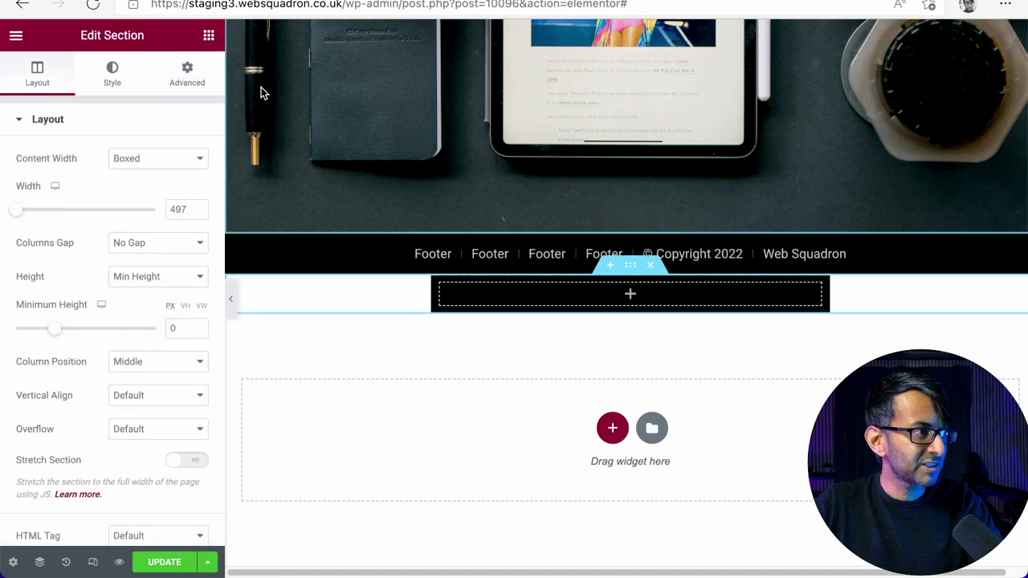
left_click(197, 81)
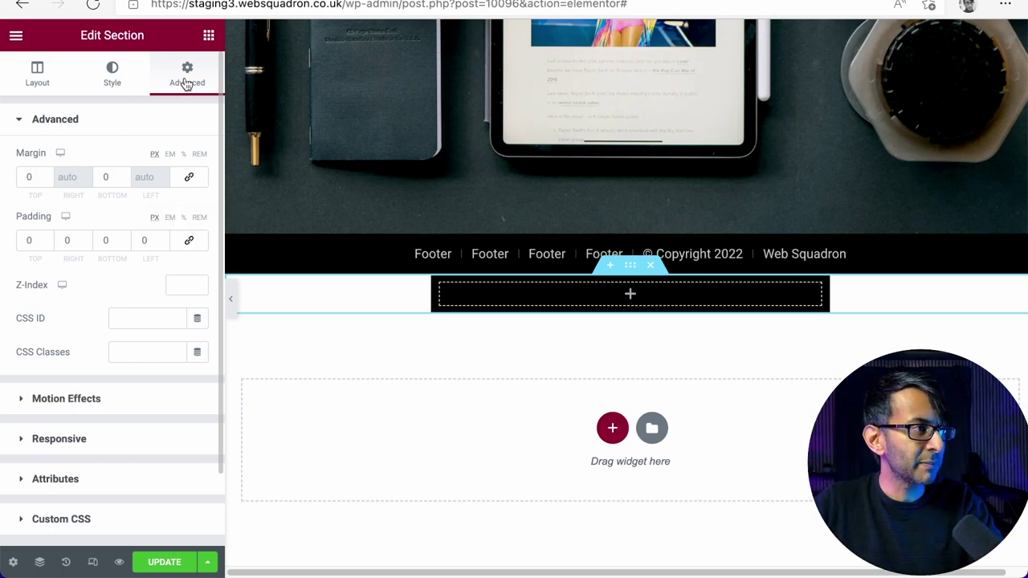
Step: Place a 'Click here' Button widget in the black bar column with Custom width
left_click(205, 37)
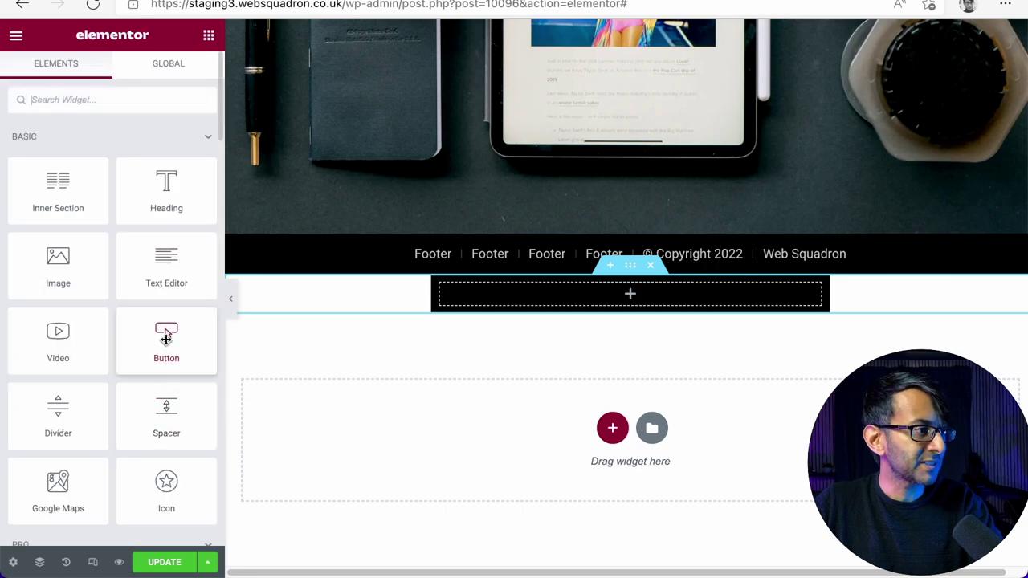
left_click_drag(167, 338, 562, 285)
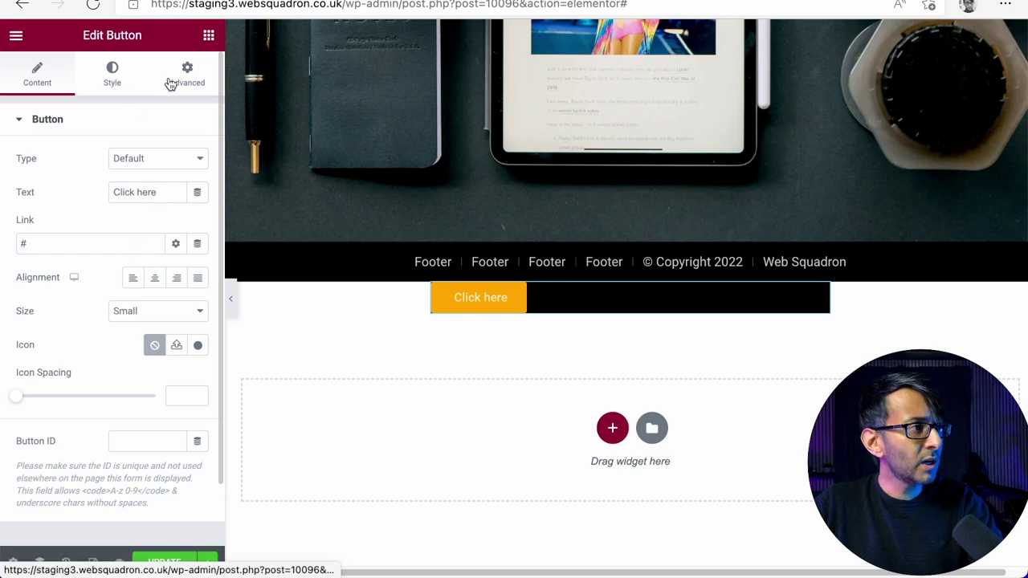
left_click(184, 77)
left_click(154, 288)
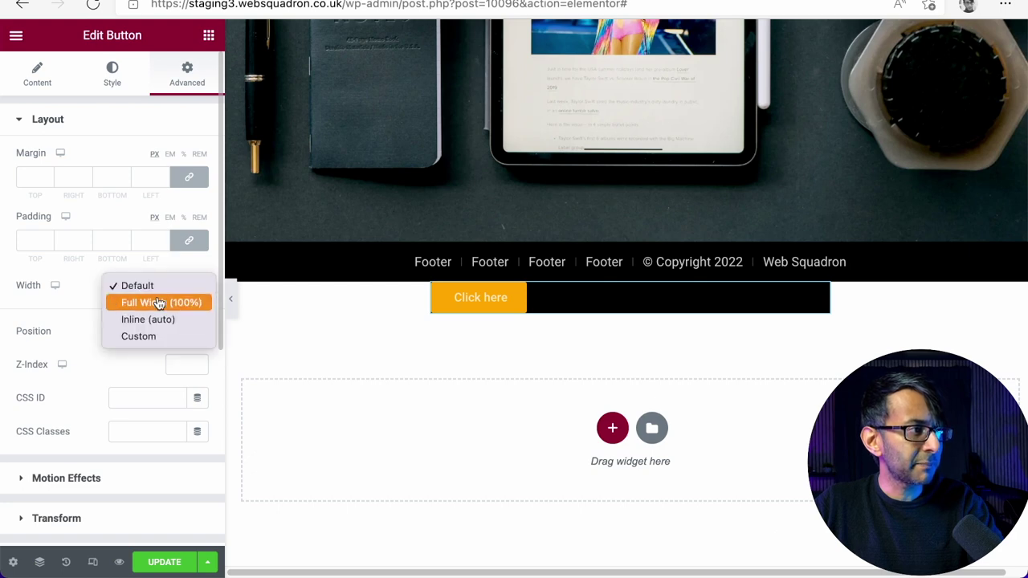
left_click(166, 337)
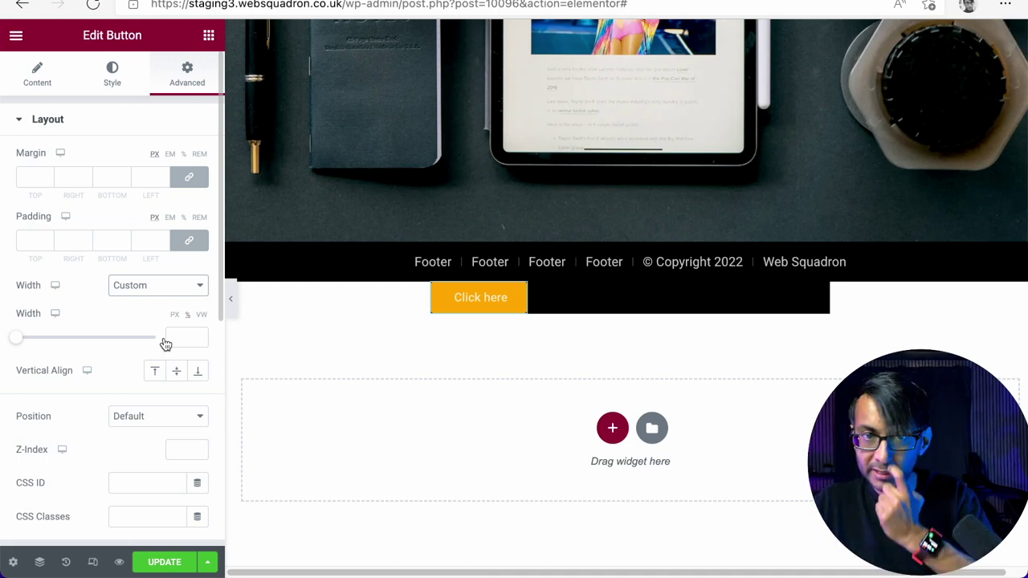
left_click(108, 71)
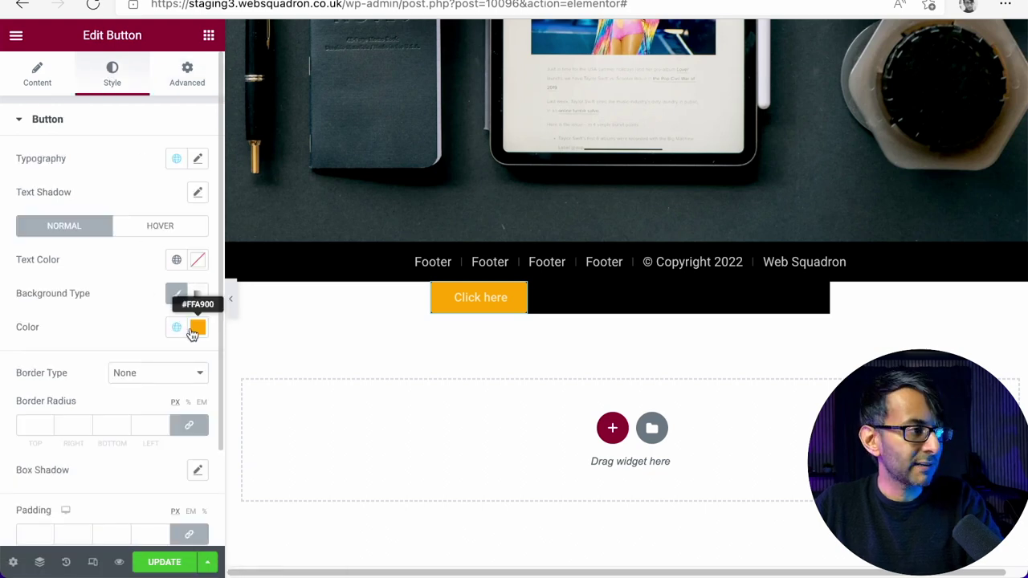
Step: Drag the button background colour's alpha to zero, making it fully transparent
left_click(193, 334)
left_click_drag(295, 264, 81, 267)
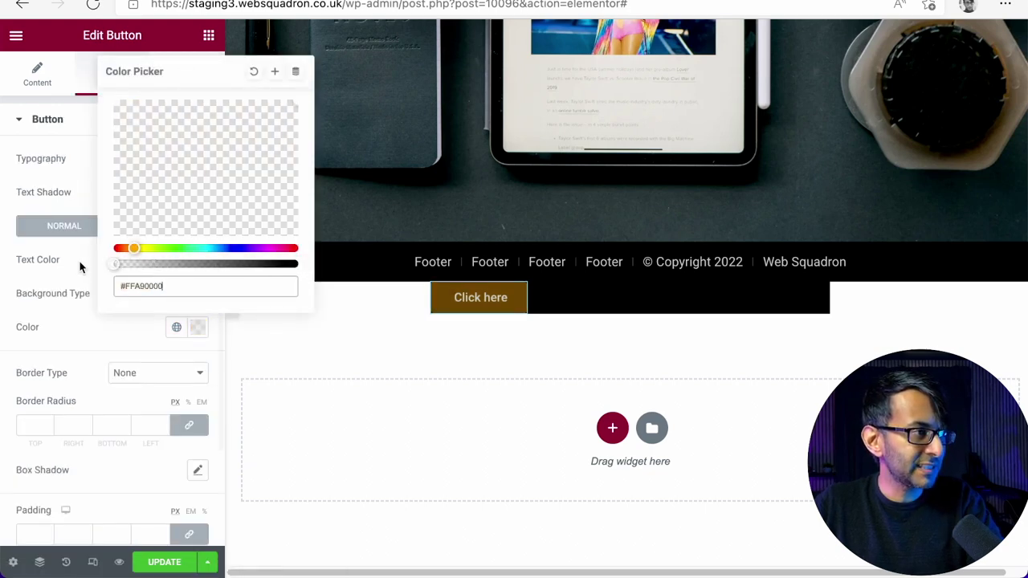
left_click(527, 344)
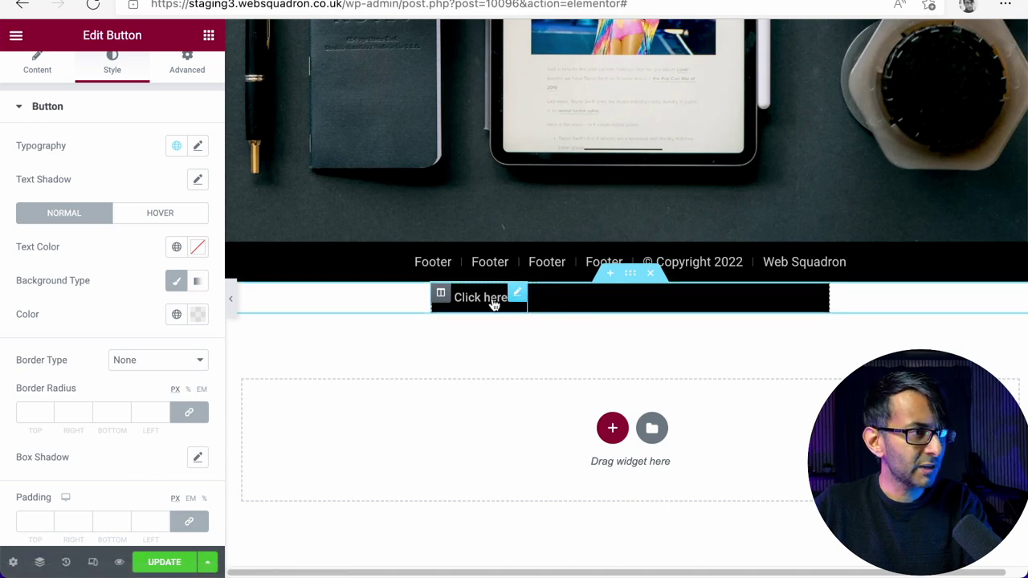
Step: Paste button CSS: 25px left-rounded transparent 2px border, white border with #000000ad background on hover
scroll(11, 207, "up", 1)
left_click(190, 72)
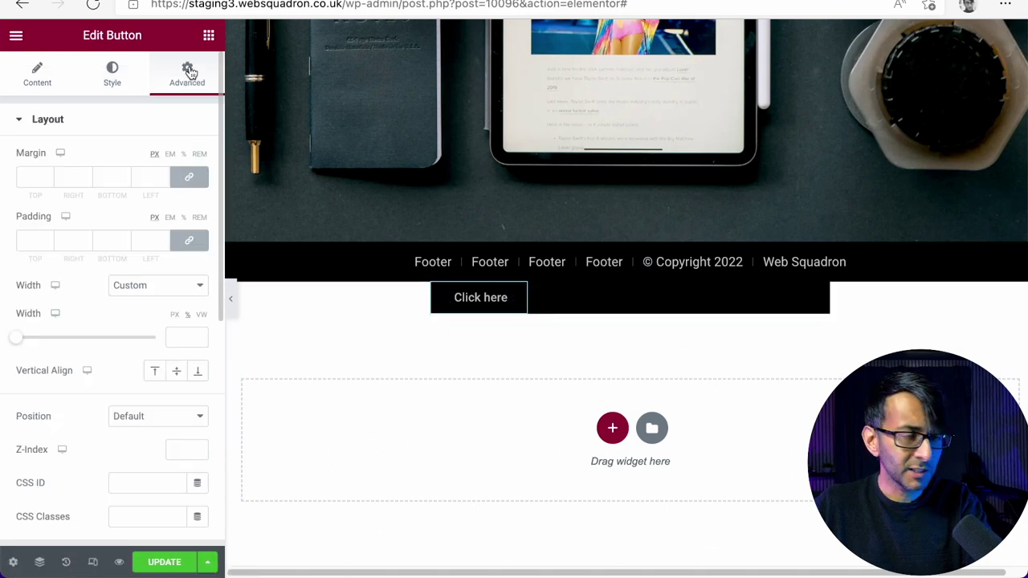
scroll(124, 448, "down", 5)
left_click(116, 434)
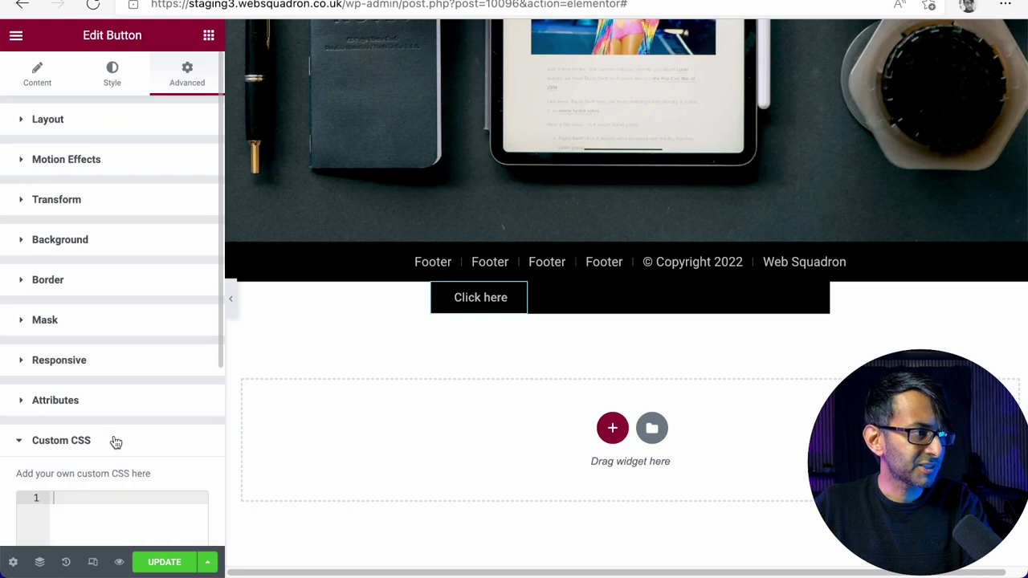
scroll(142, 466, "down", 3)
left_click(55, 273)
type("selector {     border-radius: 25px 0px 0px 25px;     border-width: 2px;     border-color: #ffffff00;     border-style: solid; }  selector:hover {     border-radius: 25px 0px 0px 25px;     border-width: 2px;     border-color: #ffffff;     border-style: solid;     background-color: #000000ad; }")
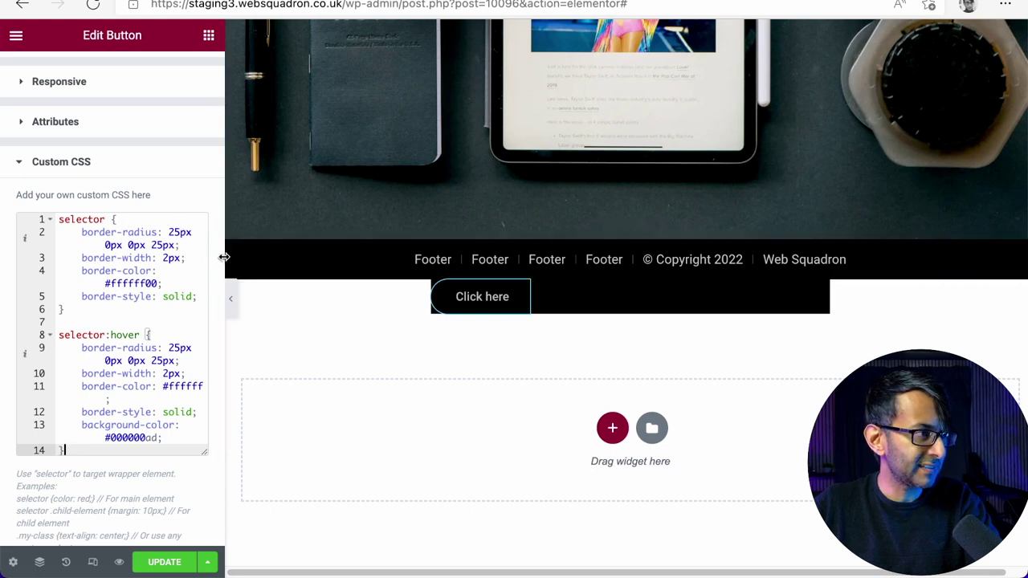
left_click_drag(224, 257, 305, 256)
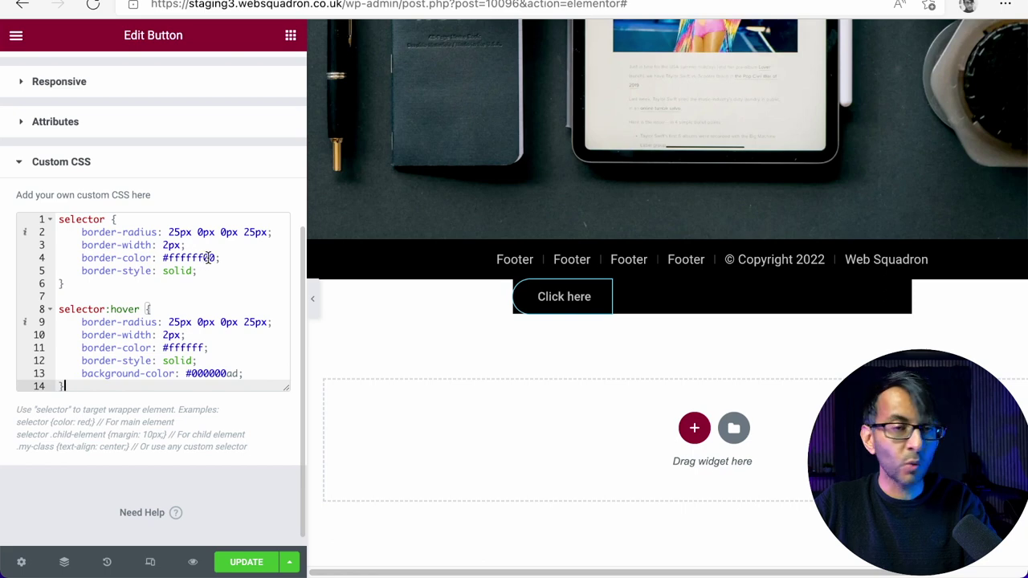
left_click_drag(218, 258, 163, 258)
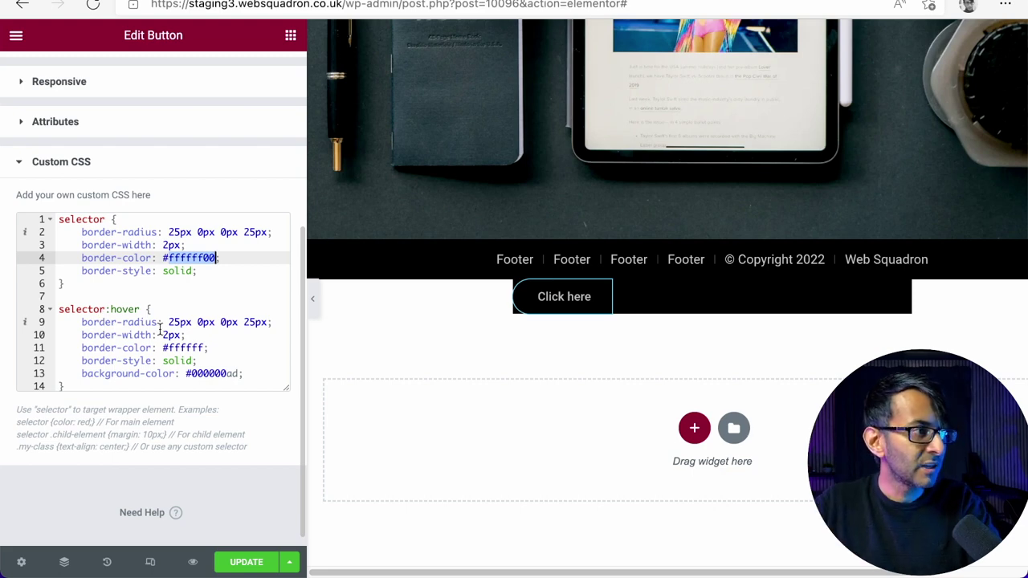
left_click_drag(162, 321, 245, 361)
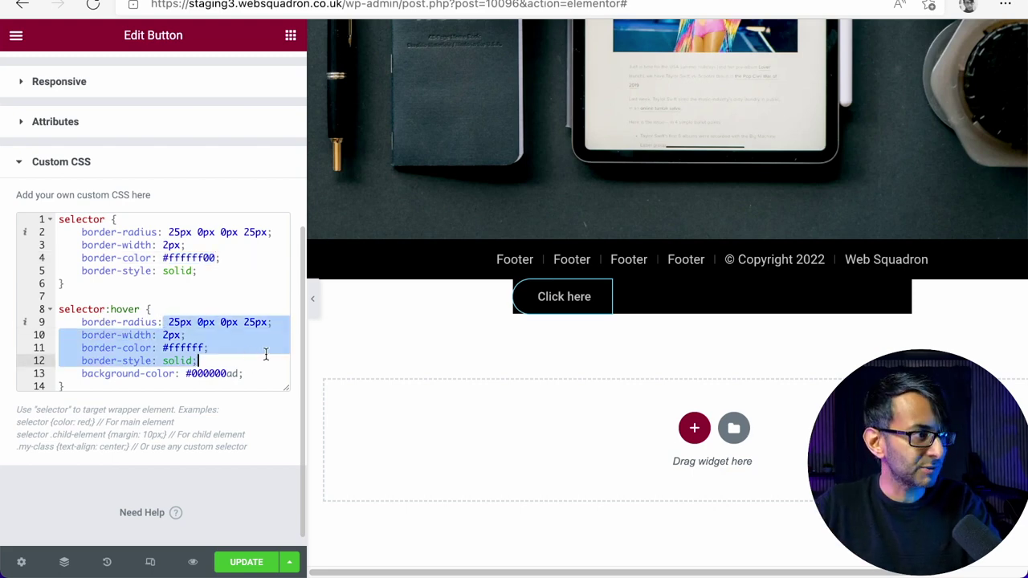
left_click(265, 354)
double_click(183, 348)
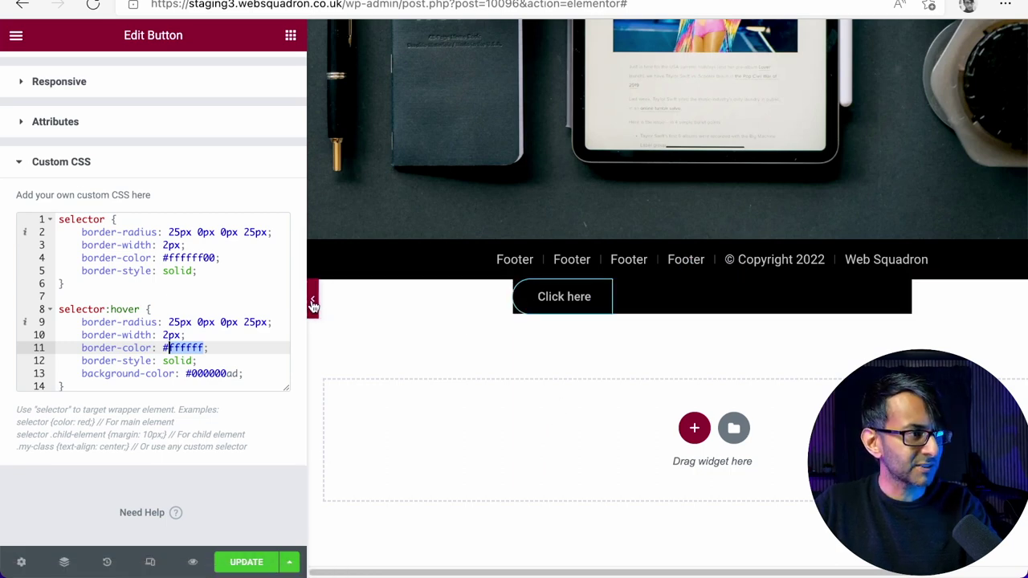
scroll(314, 303, "up", 3)
scroll(314, 303, "right", 1)
key("ctrl+p")
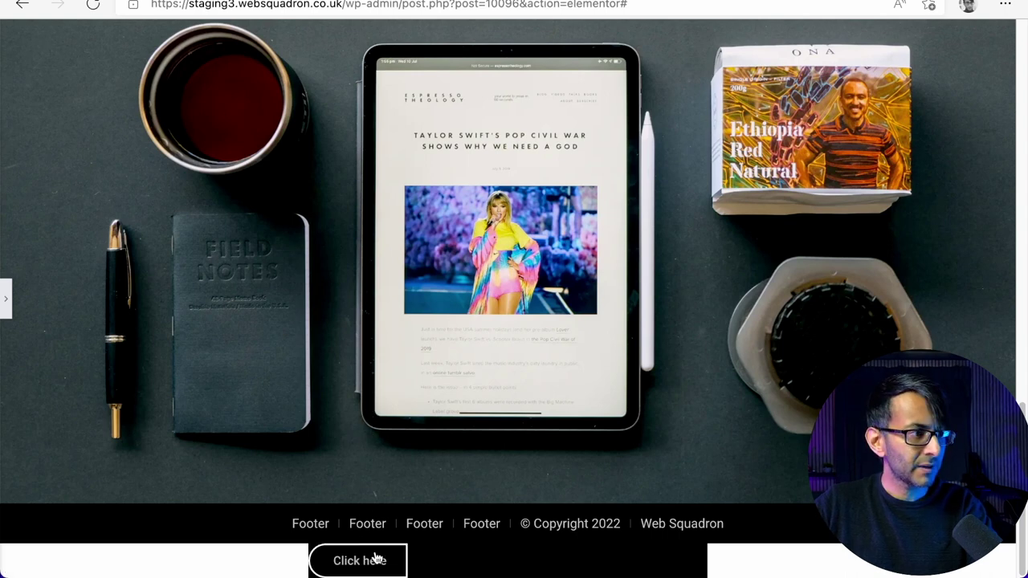
left_click(7, 300)
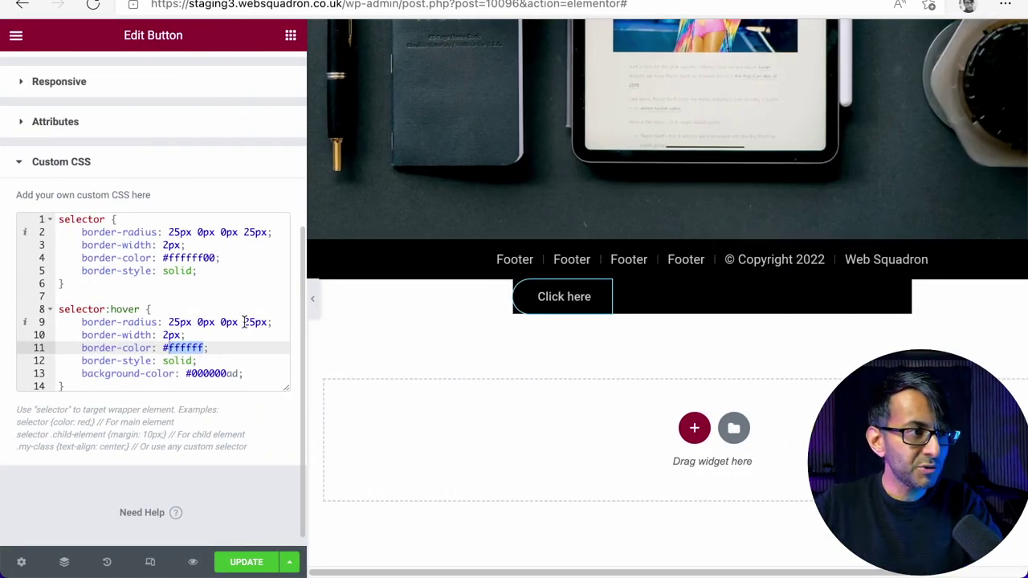
left_click(524, 294)
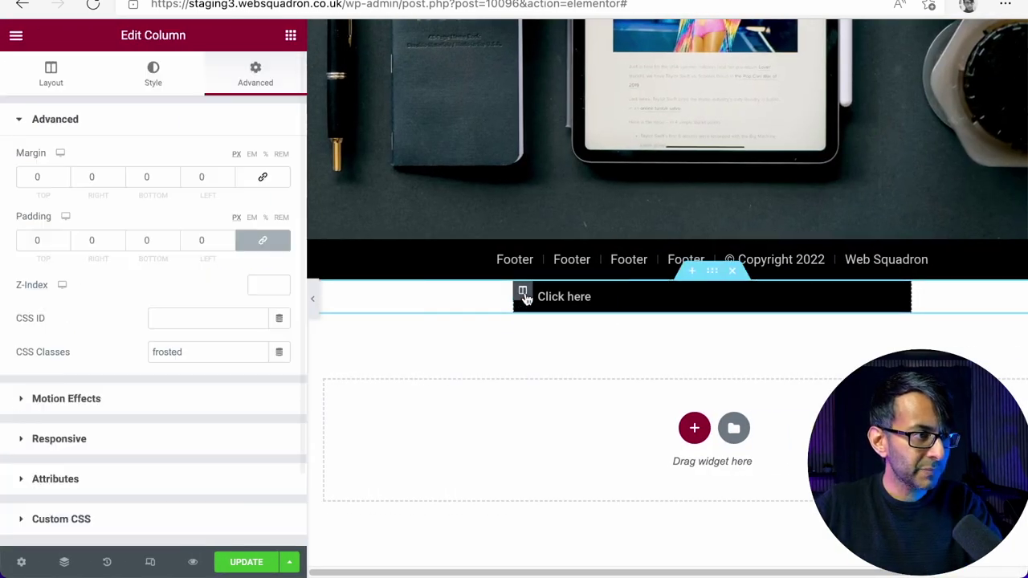
Step: Give the column a linked 25px border radius and preview the bar with the panel hidden
left_click(153, 88)
scroll(156, 442, "down", 3)
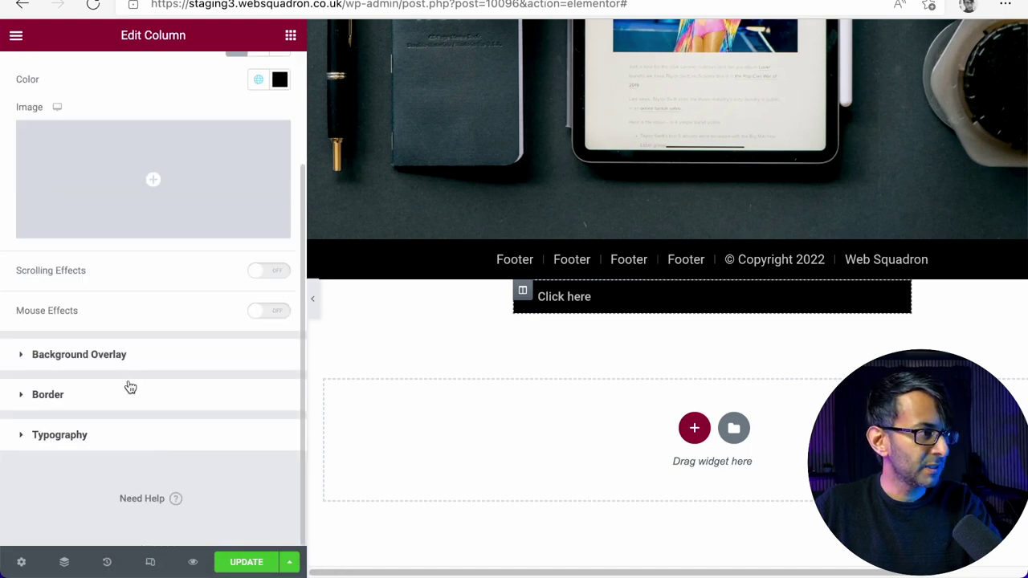
left_click(130, 392)
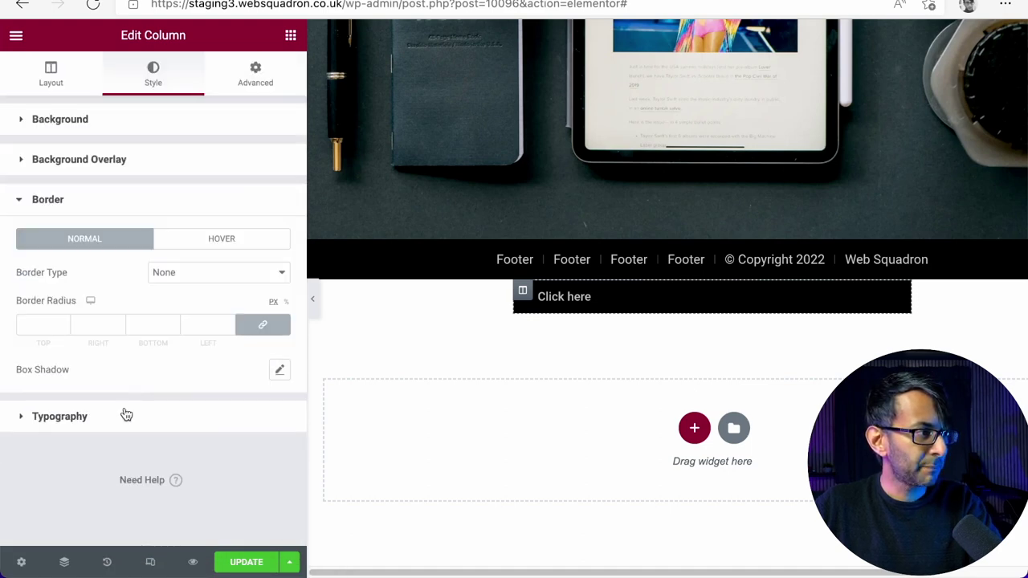
left_click(27, 315)
type("25")
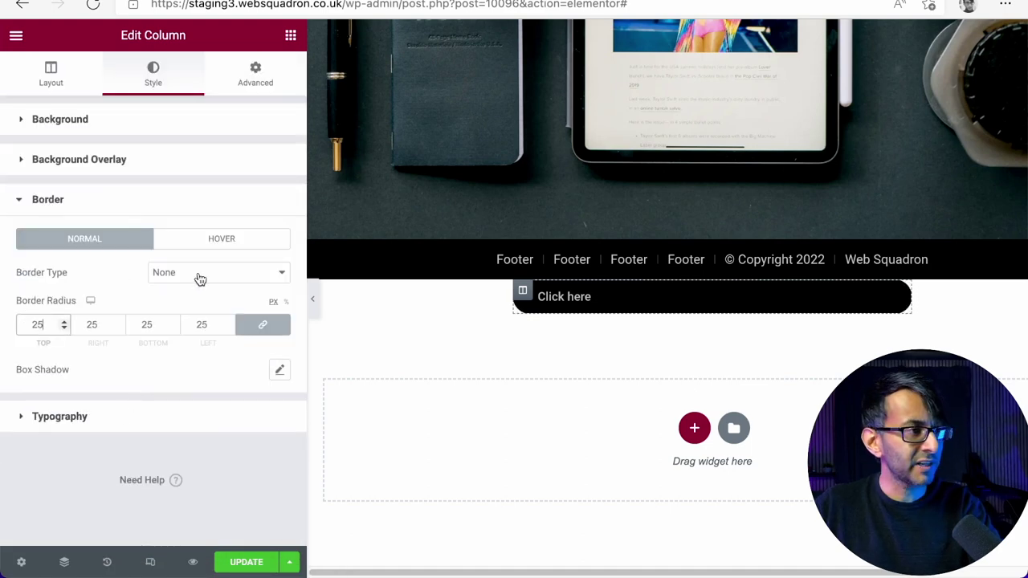
left_click(314, 302)
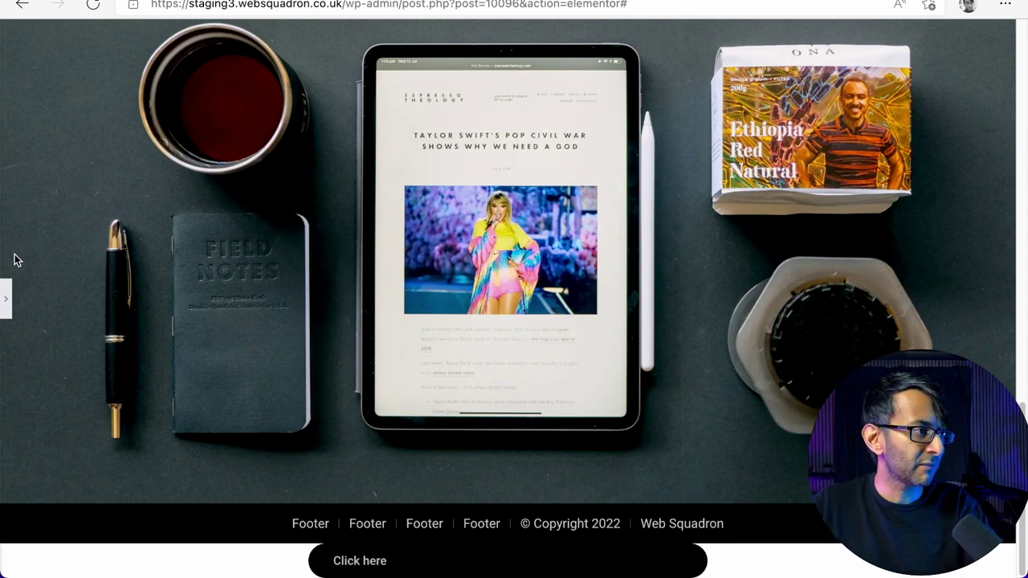
left_click(6, 298)
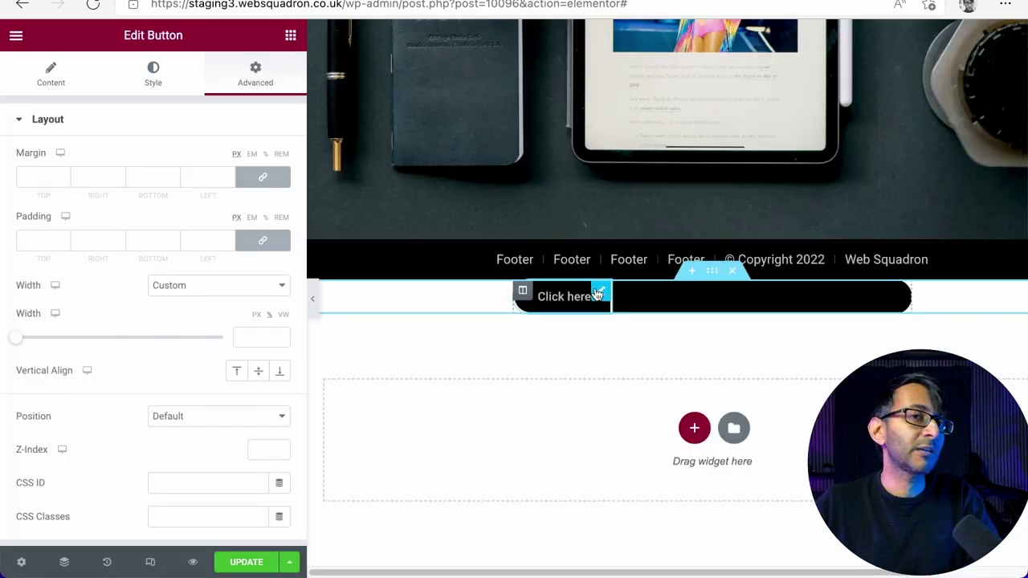
Step: Unlink the first button's padding and set it to 10, 10, 10, 17 px (top, right, bottom, left)
left_click(151, 73)
scroll(195, 460, "down", 3)
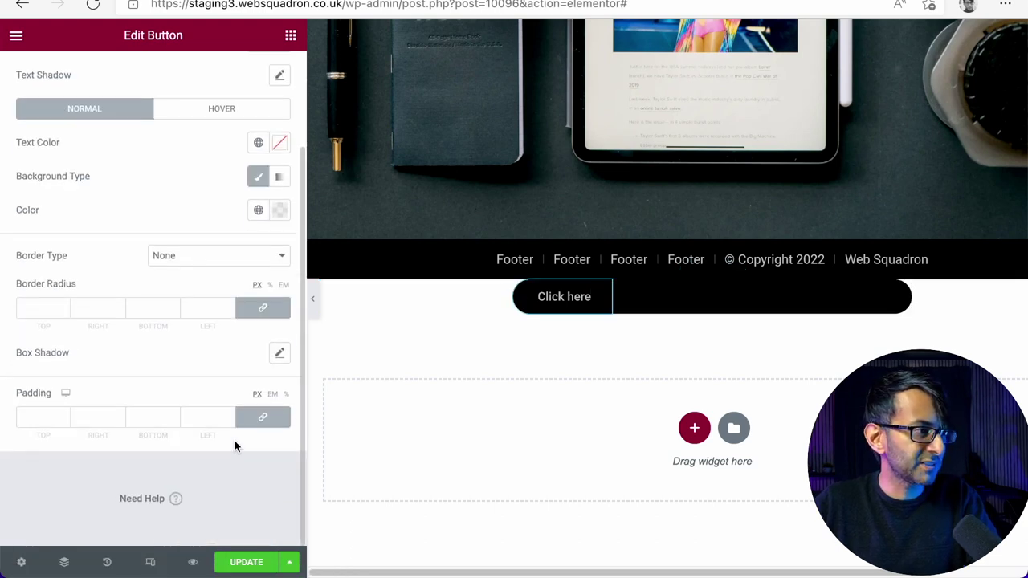
left_click(262, 417)
double_click(49, 420)
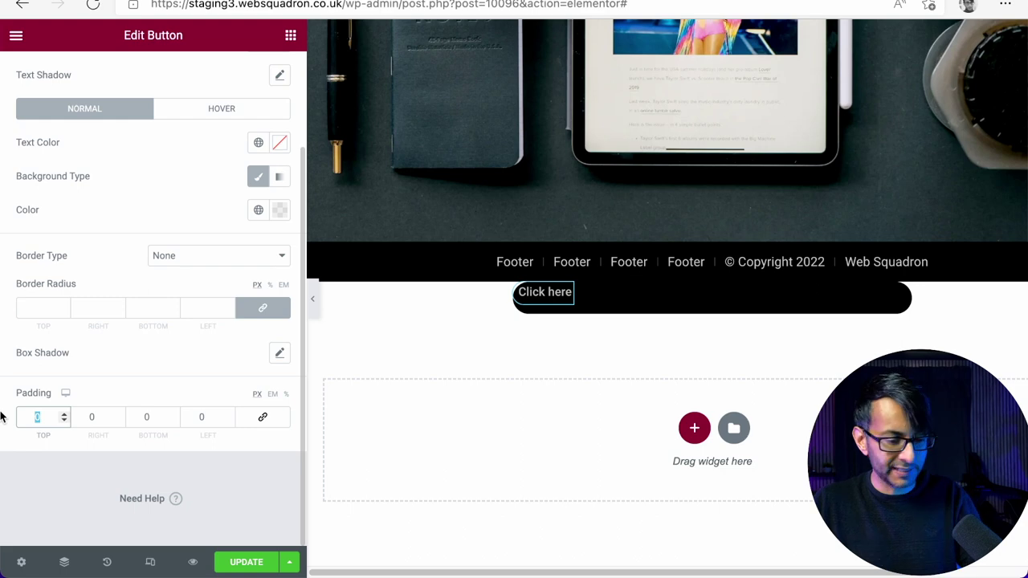
type("10")
key("Tab")
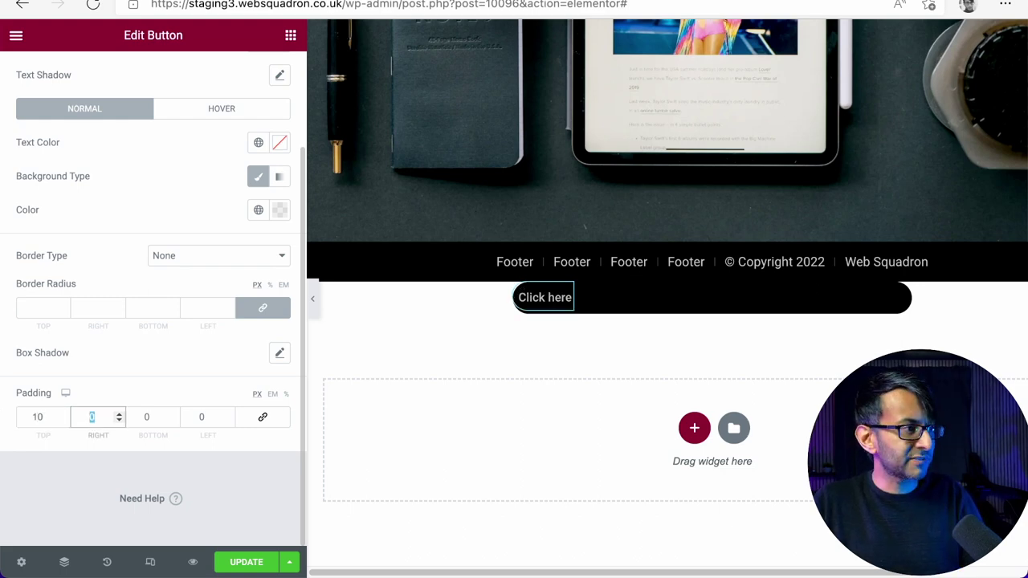
key("Tab")
type("10")
key("Tab")
type("1")
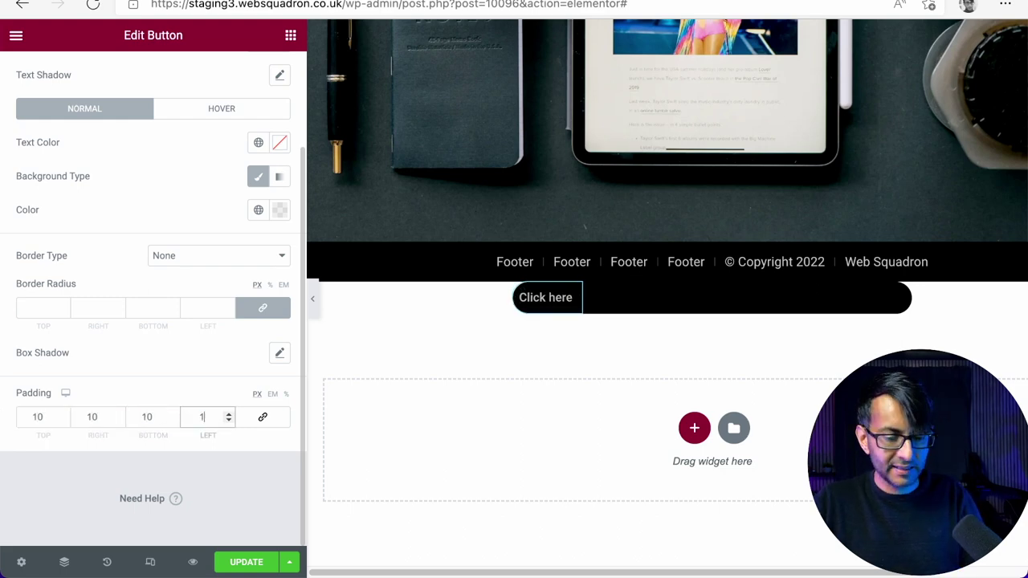
type("7")
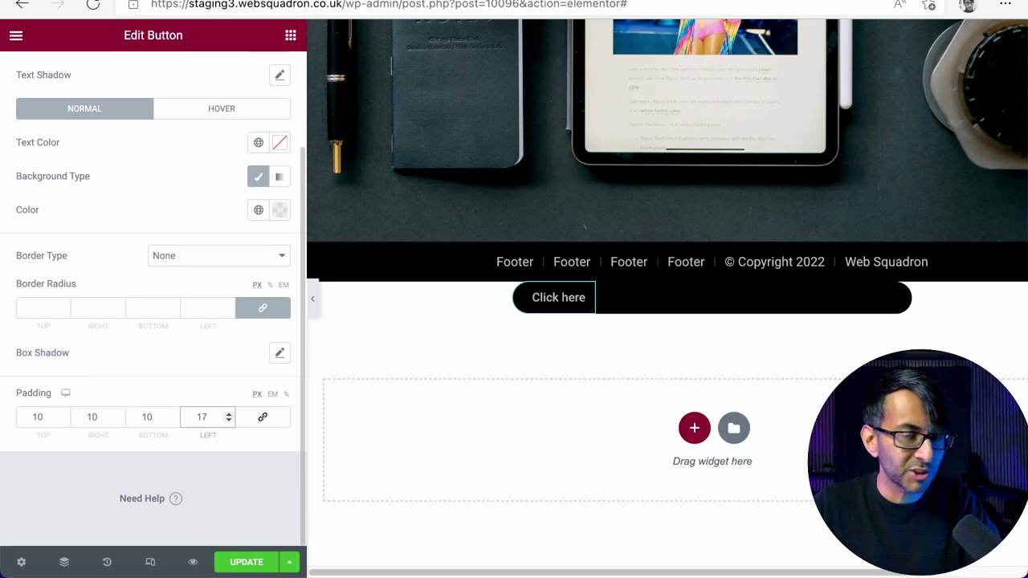
right_click(540, 298)
Step: Duplicate the Click here button to create a second button beside the first
left_click(594, 330)
right_click(632, 306)
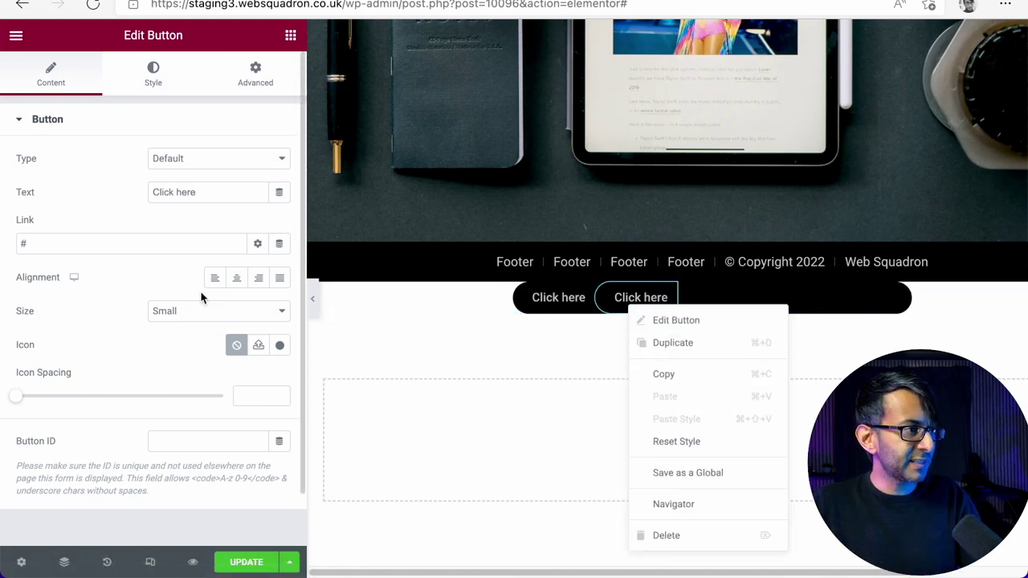
left_click(149, 76)
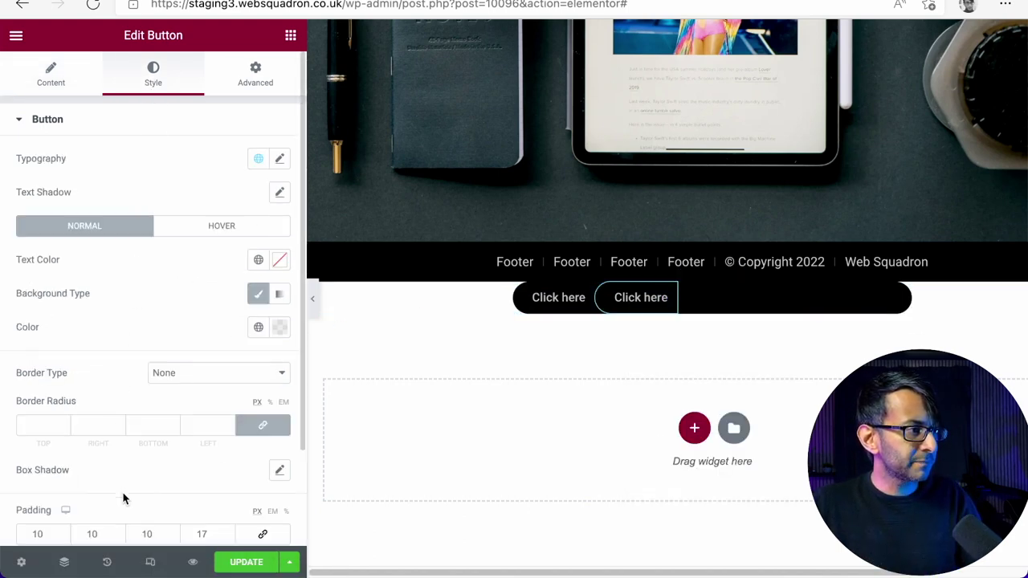
scroll(123, 499, "down", 3)
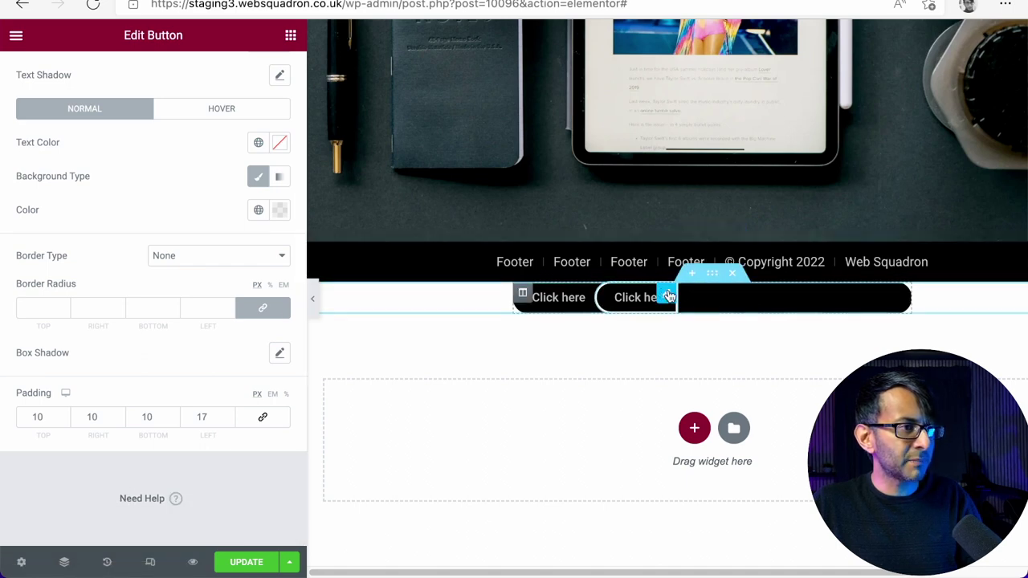
scroll(245, 165, "up", 3)
Step: Edit the second button's custom CSS border-radius to 0px so its corners are square
left_click(263, 89)
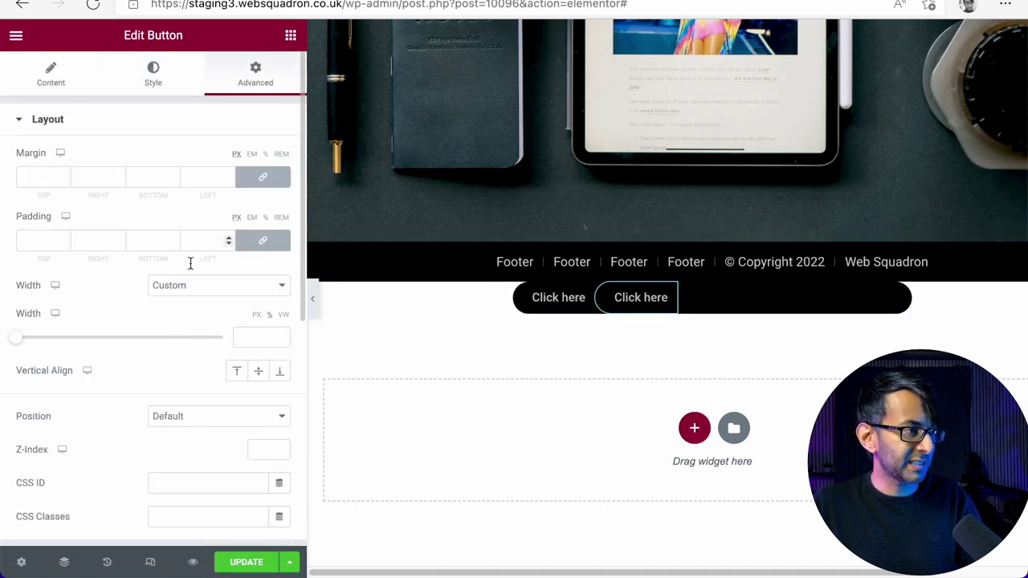
scroll(145, 414, "down", 8)
left_click(120, 448)
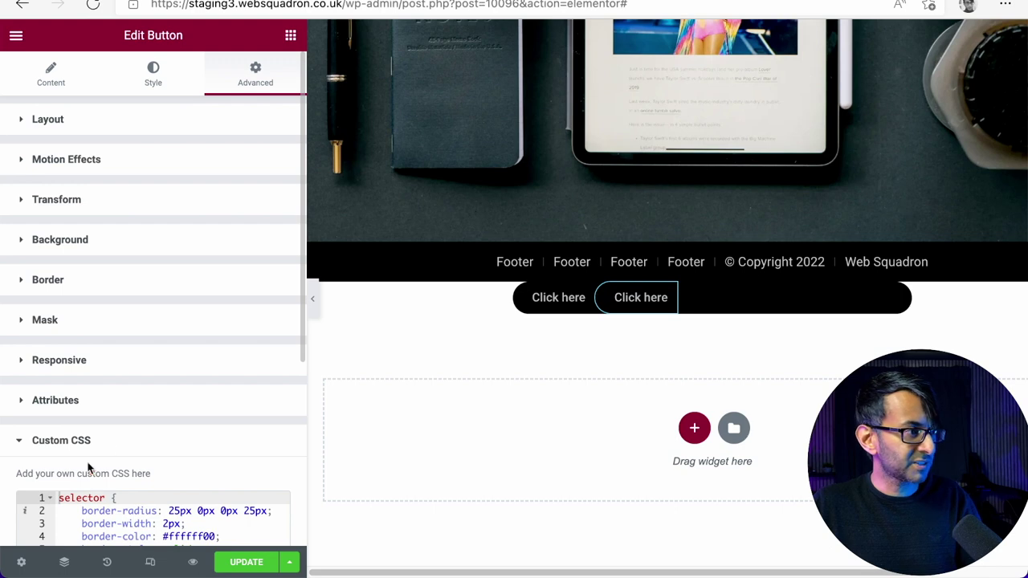
scroll(90, 469, "down", 4)
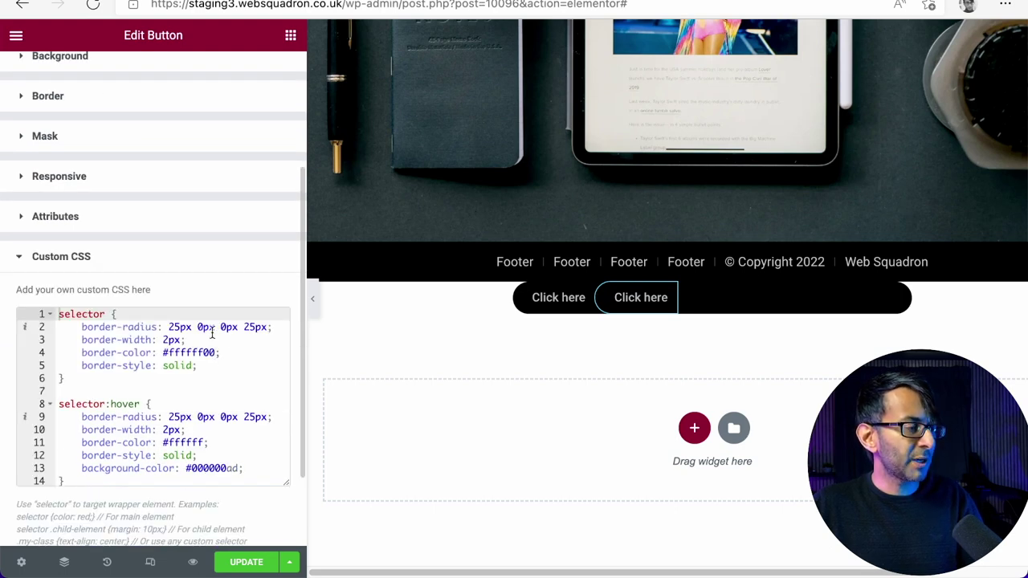
left_click(176, 324)
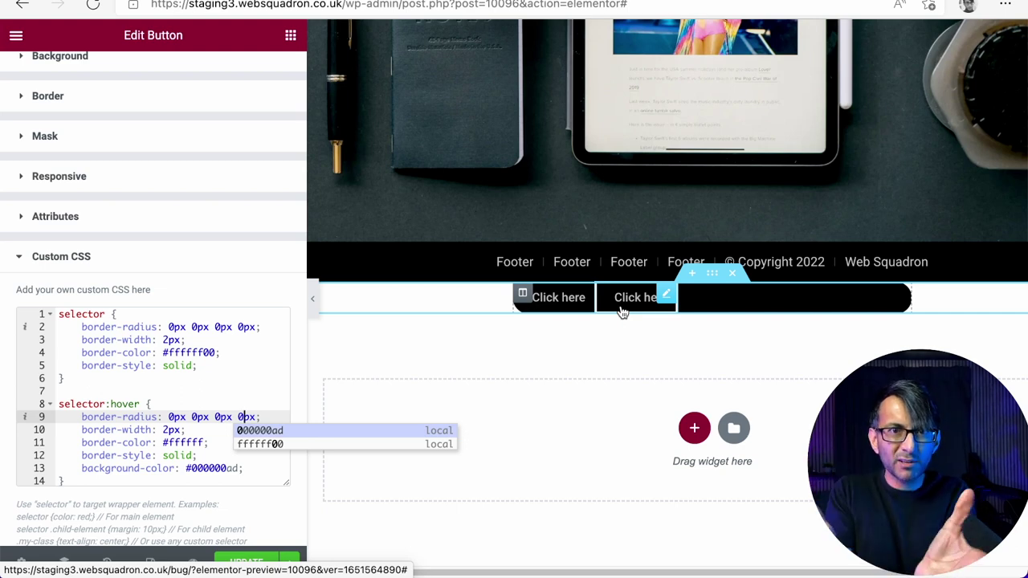
right_click(623, 312)
Step: Duplicate buttons three more times to get five, dragging the fifth after the others
left_click(657, 344)
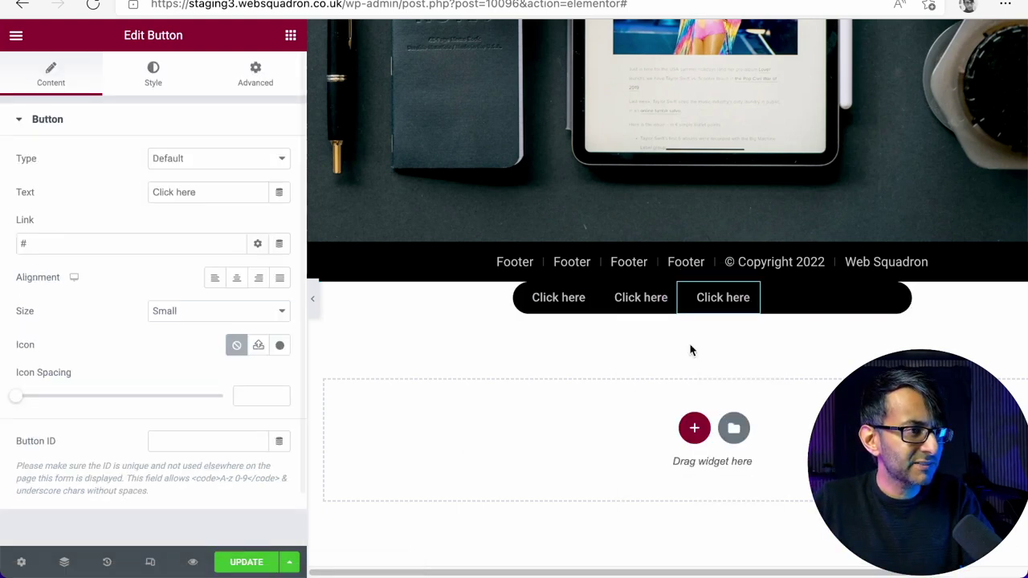
right_click(708, 309)
left_click(758, 344)
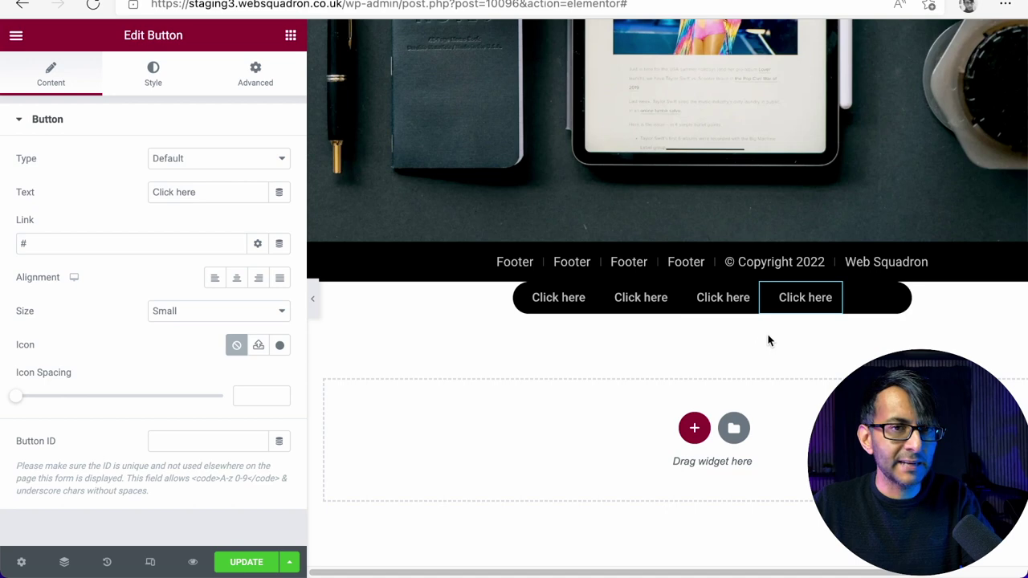
right_click(535, 309)
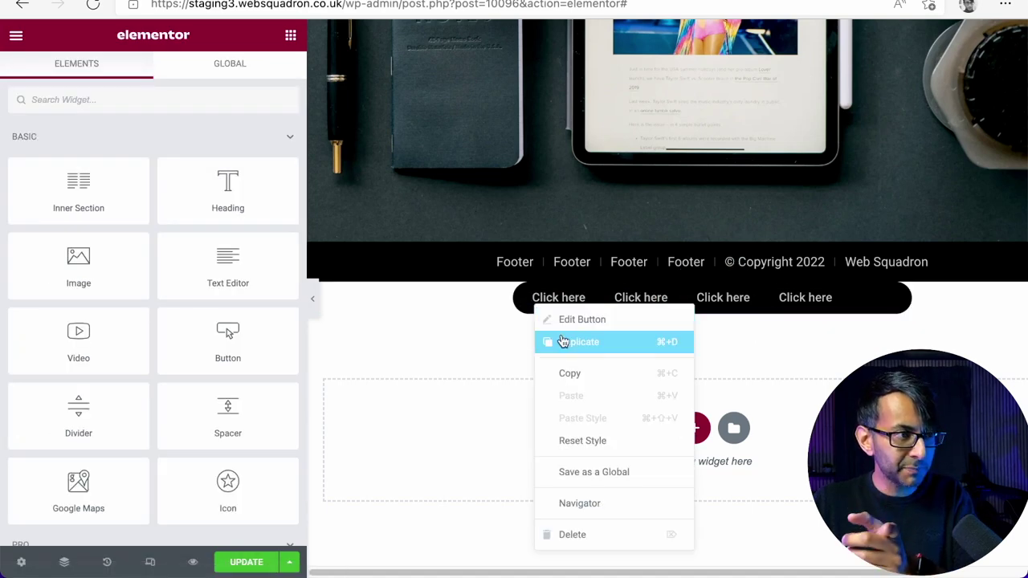
left_click(564, 342)
left_click_drag(586, 326, 611, 306)
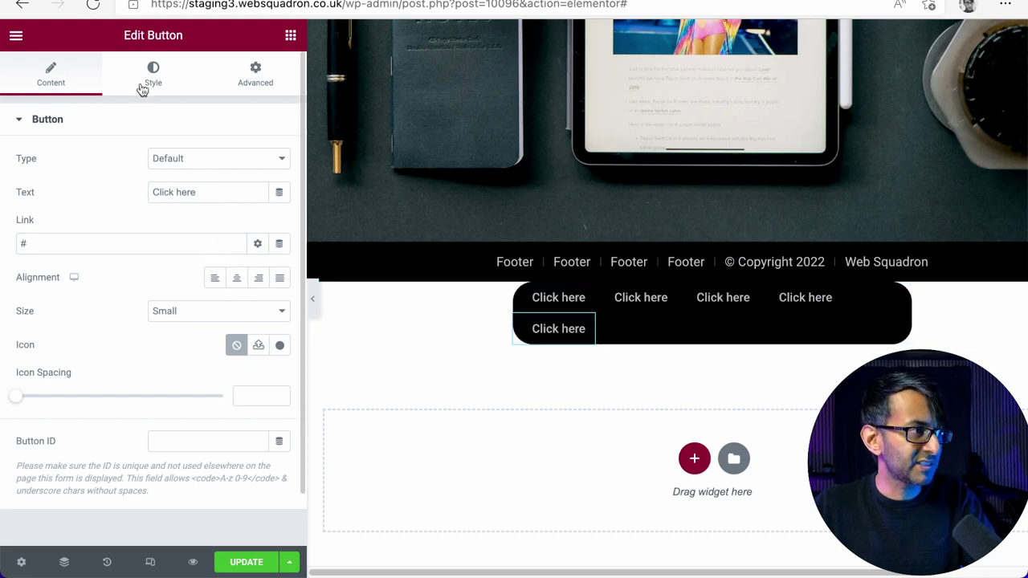
left_click(252, 79)
Step: Change the fifth button's custom CSS border-radius to 0px 25px 25px 0px
scroll(168, 458, "down", 5)
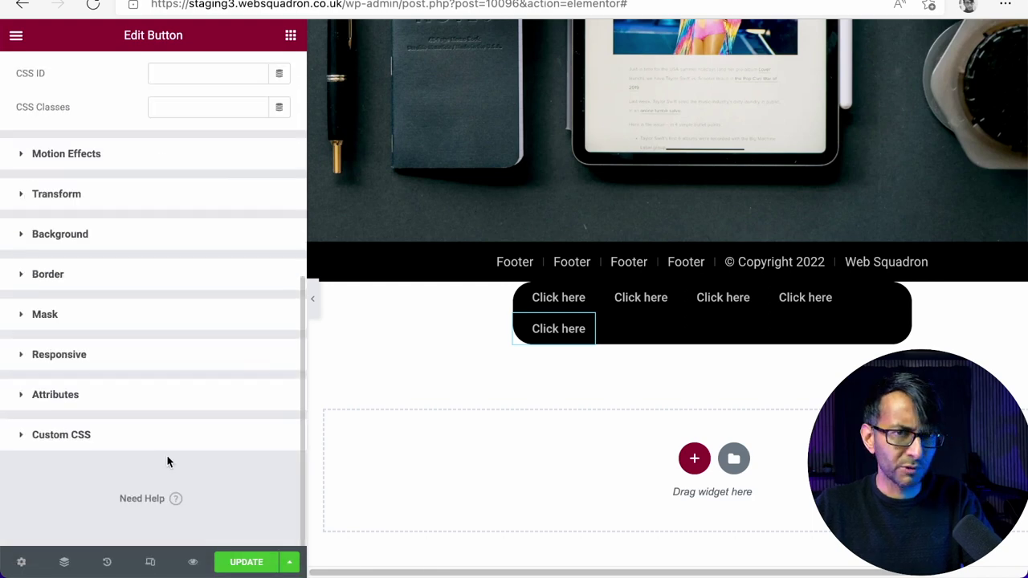
left_click(126, 448)
scroll(193, 427, "down", 3)
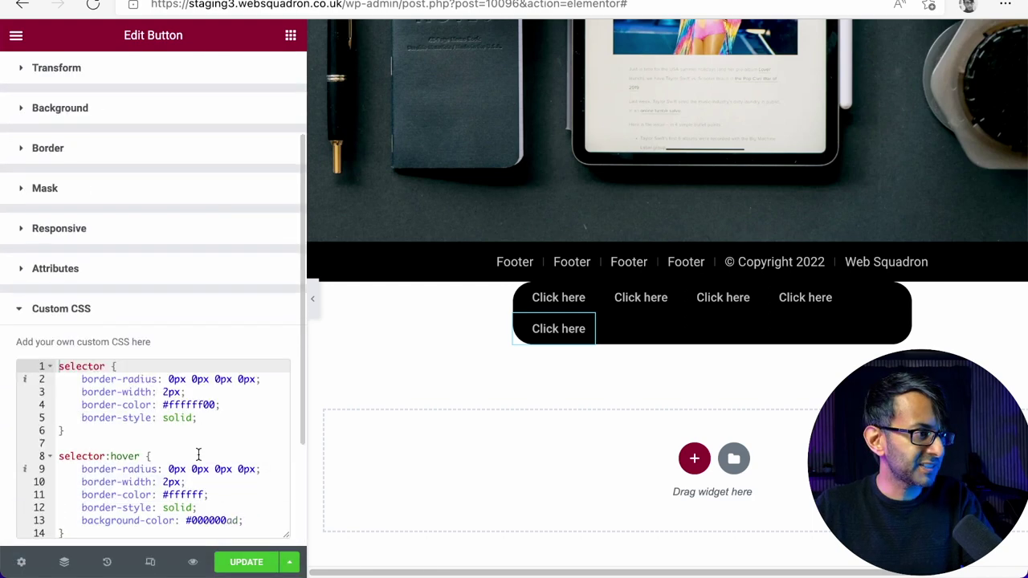
left_click(193, 373)
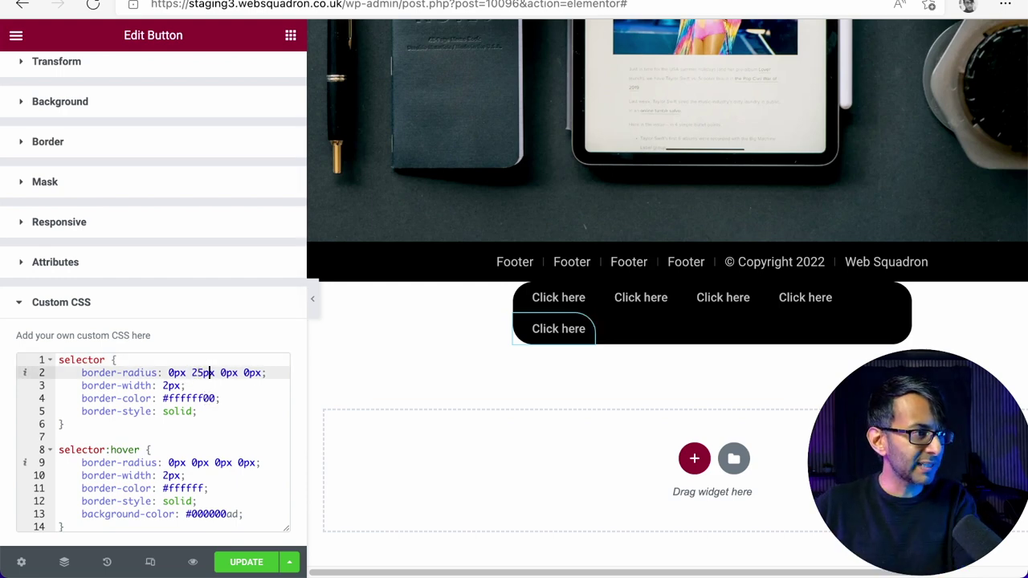
type("25")
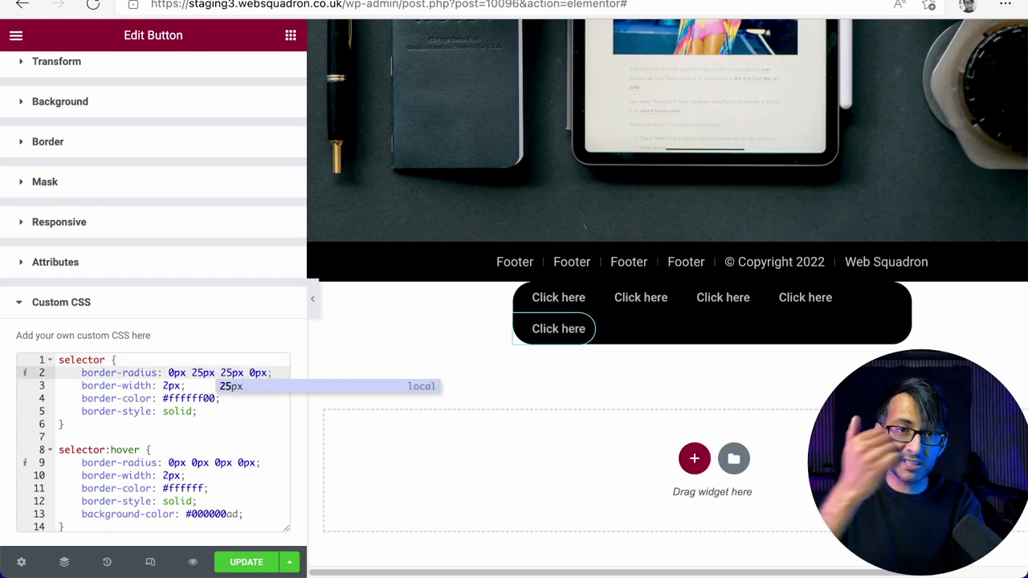
left_click(201, 463)
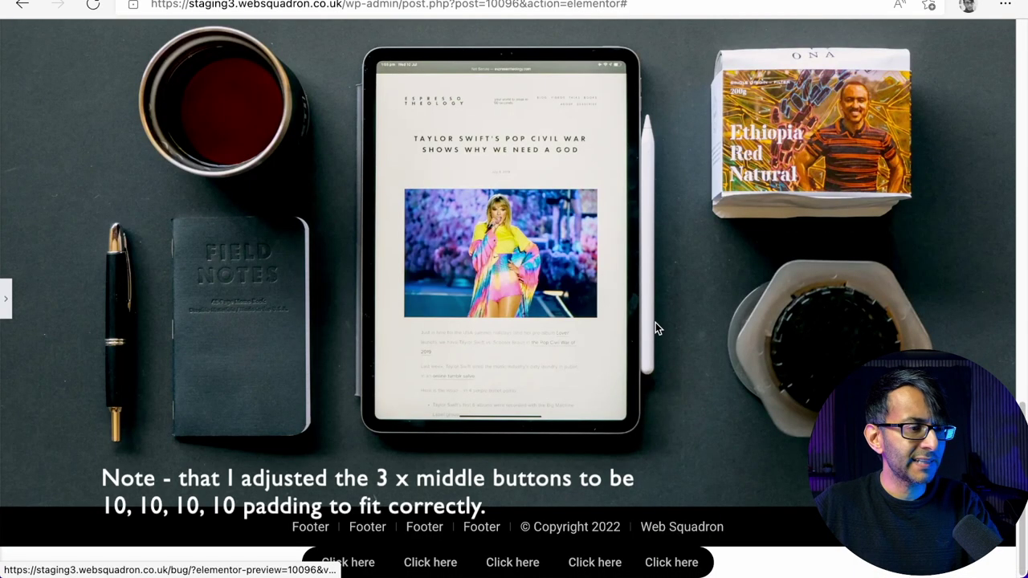
left_click(5, 303)
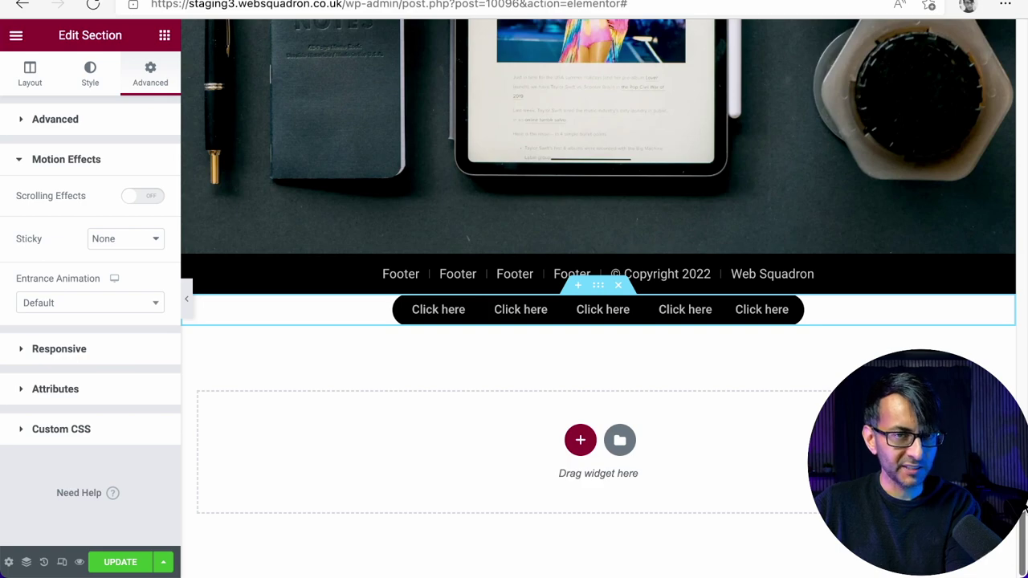
Step: Make the button-bar section sticky at the bottom of the page
scroll(1025, 507, "up", 6)
scroll(1025, 508, "down", 6)
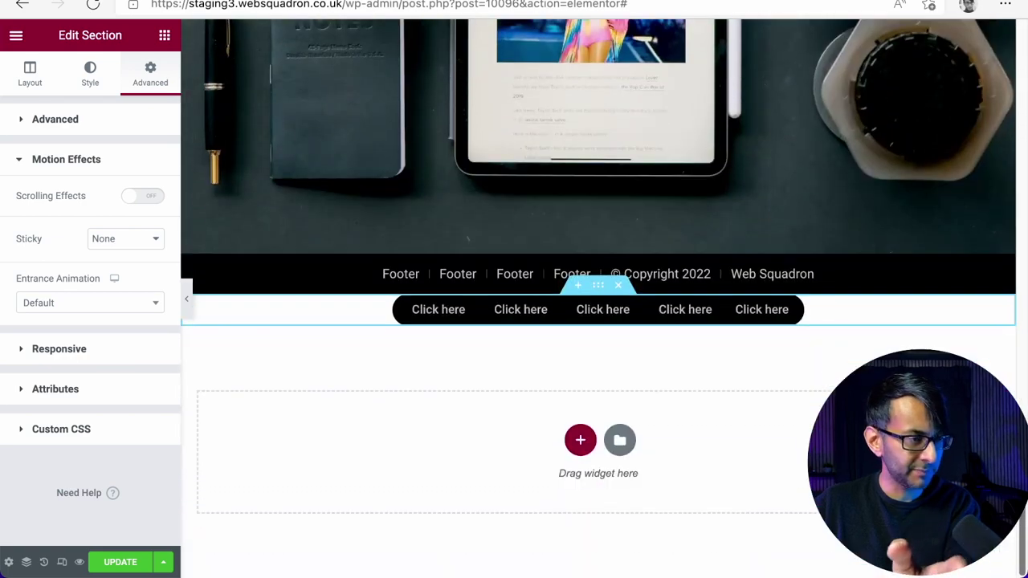
scroll(1024, 391, "up", 4)
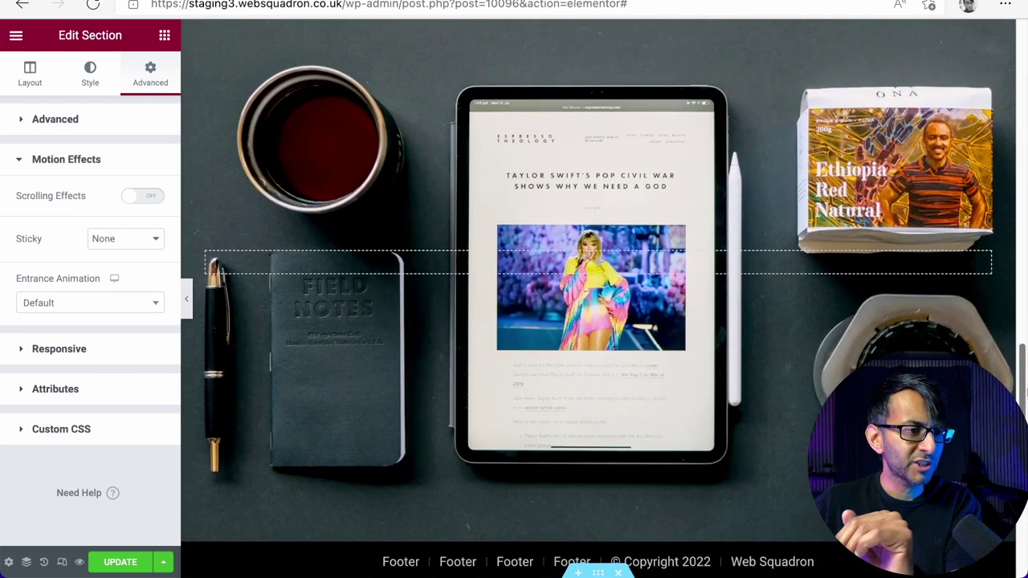
scroll(1025, 391, "down", 1)
scroll(1026, 391, "up", 1)
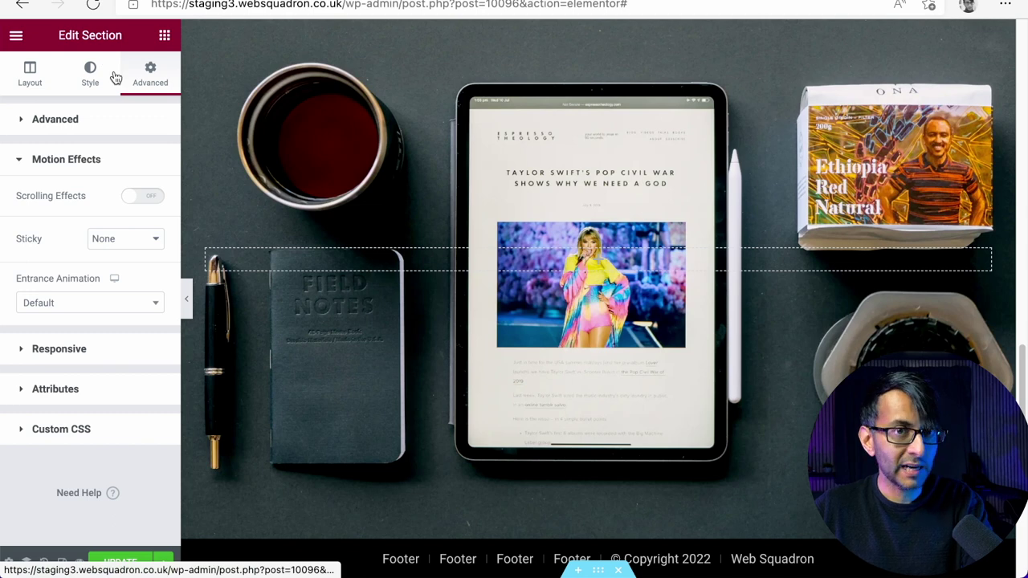
left_click(132, 243)
left_click(128, 275)
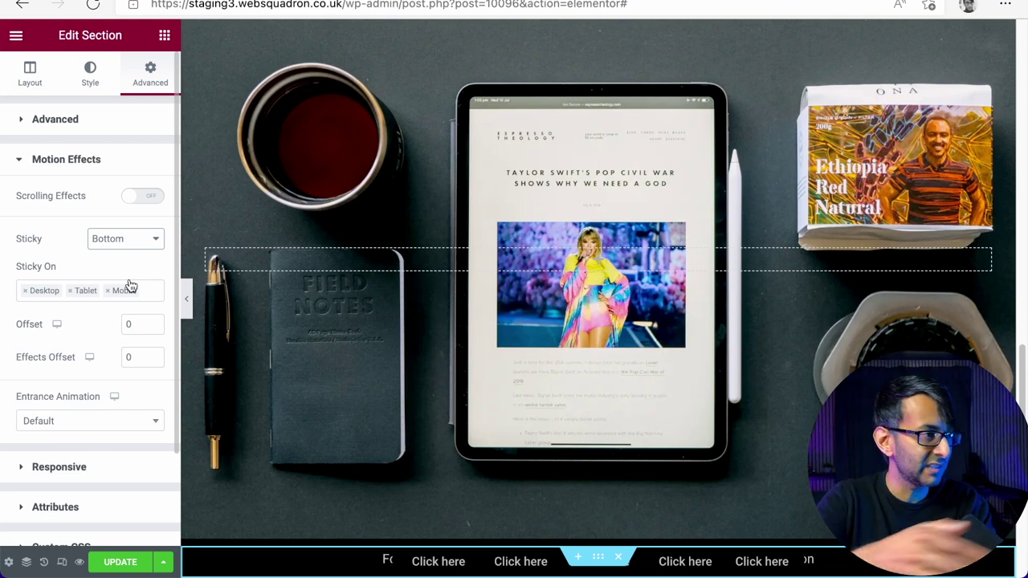
Step: Set the section's bottom padding to 60 px
left_click(103, 123)
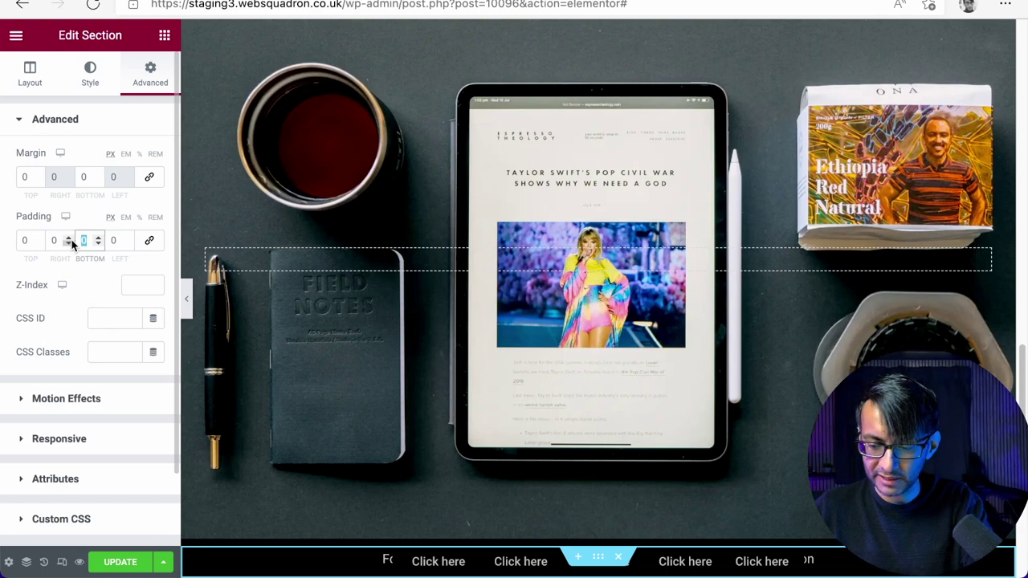
type("60")
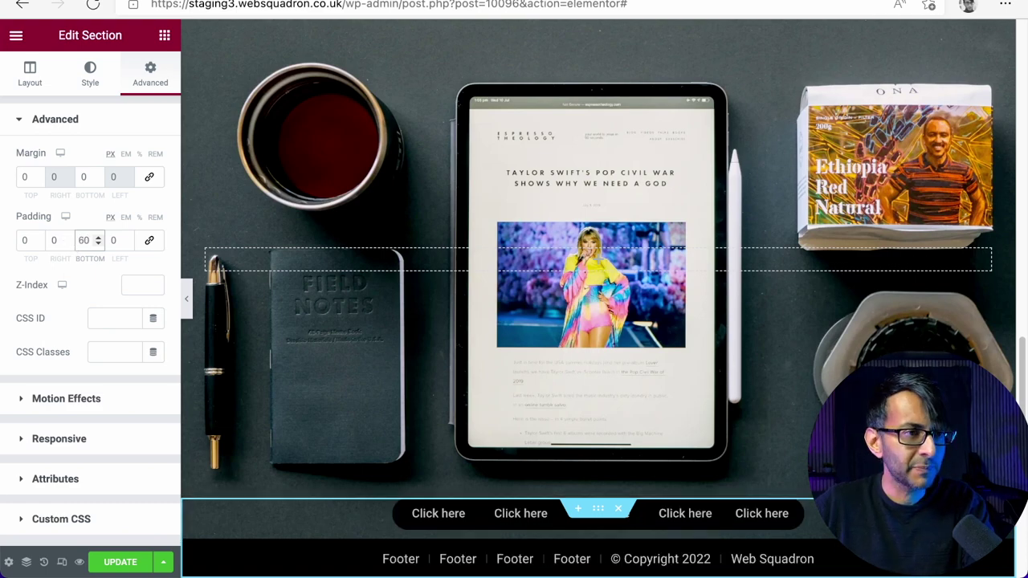
scroll(1025, 135, "up", 10)
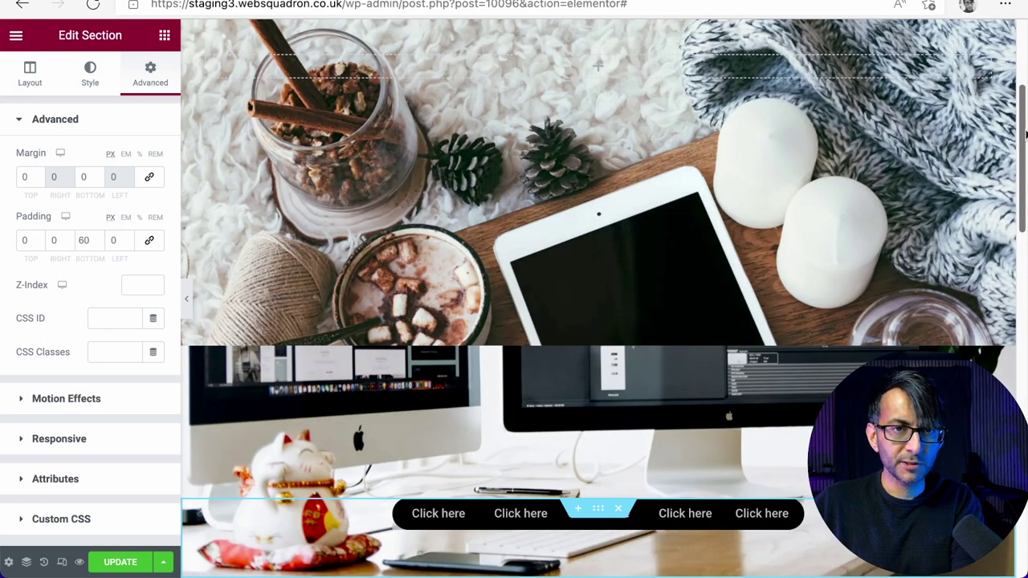
Step: Drag the section's top margin down to -99 px, then hide the panel to preview
left_click_drag(1025, 135, 1023, 406)
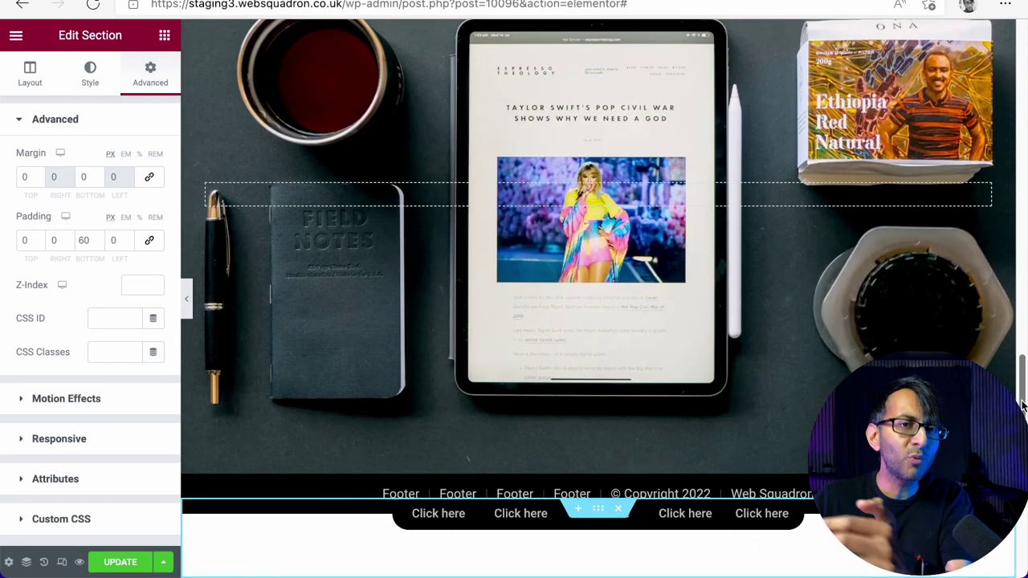
scroll(1023, 405, "down", 2)
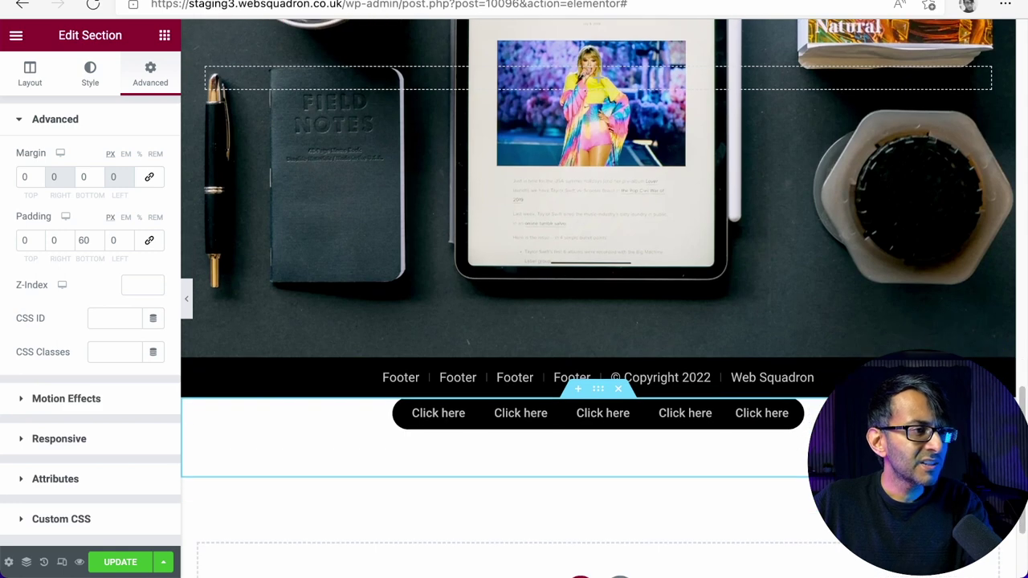
left_click_drag(40, 180, 40, 178)
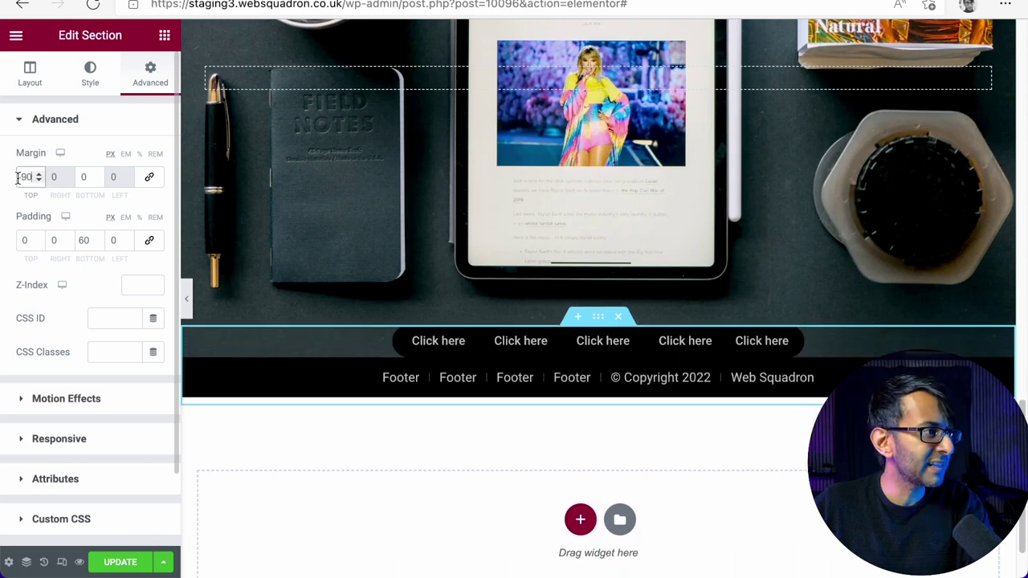
left_click_drag(38, 180, 38, 184)
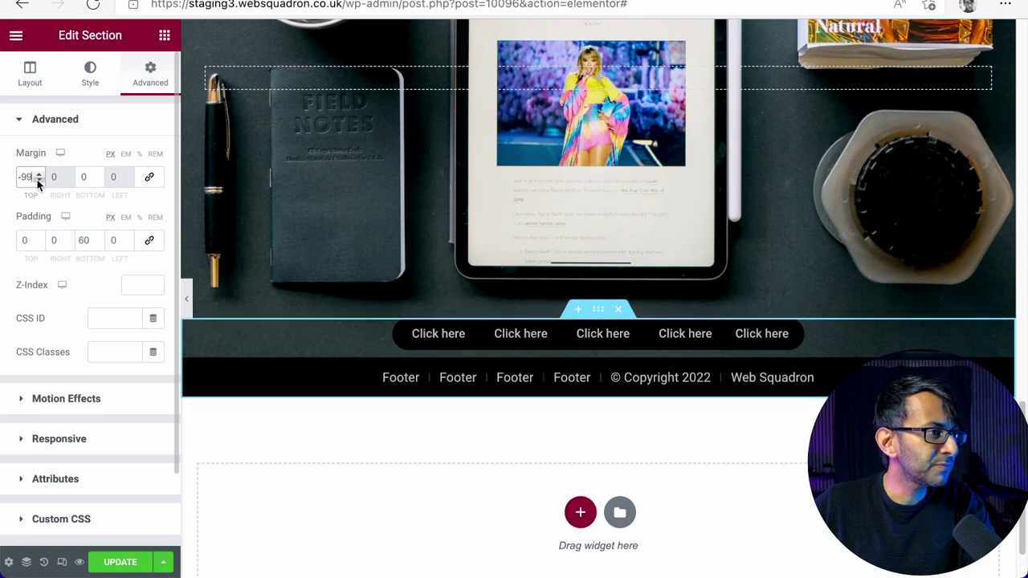
left_click(188, 303)
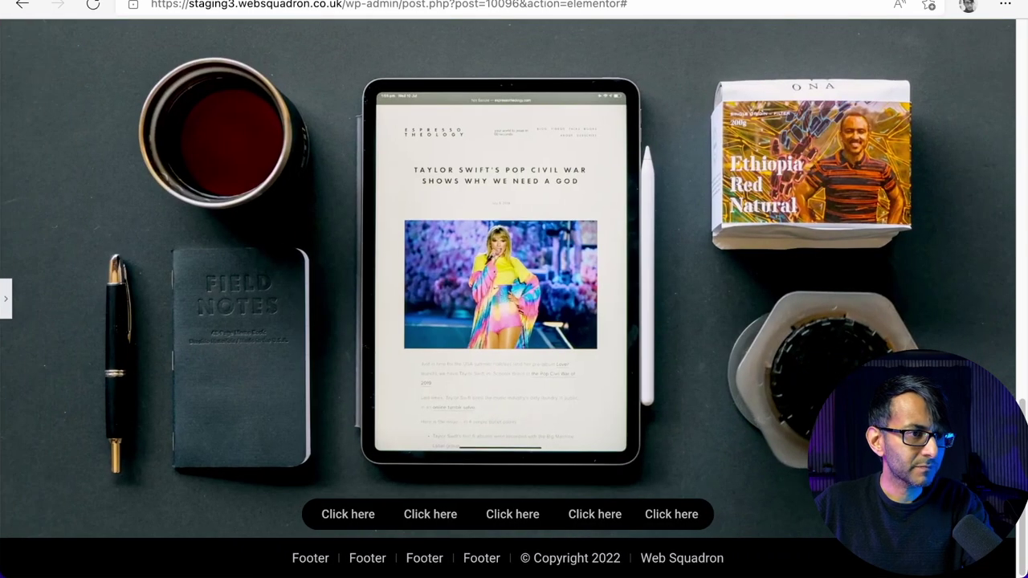
Step: Scroll through the preview to check the bar stays fixed over each image, then restore the panel
scroll(1010, 233, "up", 10)
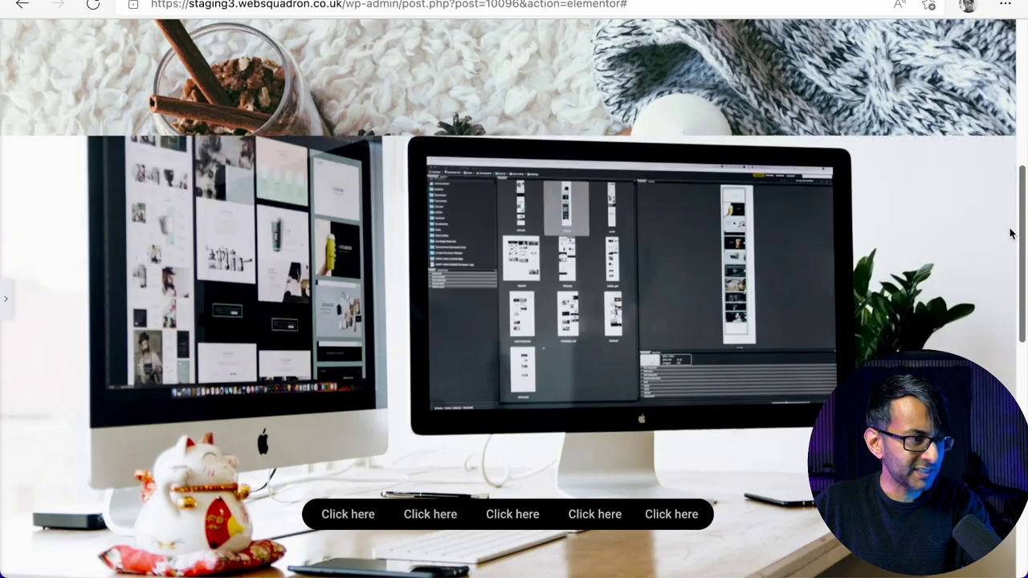
left_click_drag(1022, 233, 1023, 567)
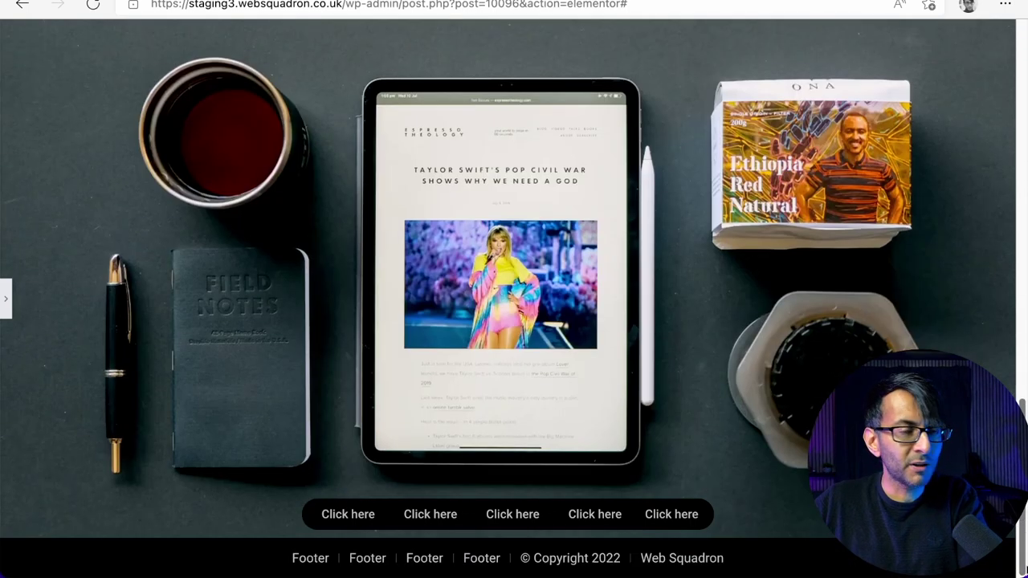
scroll(515, 298, "up", 3)
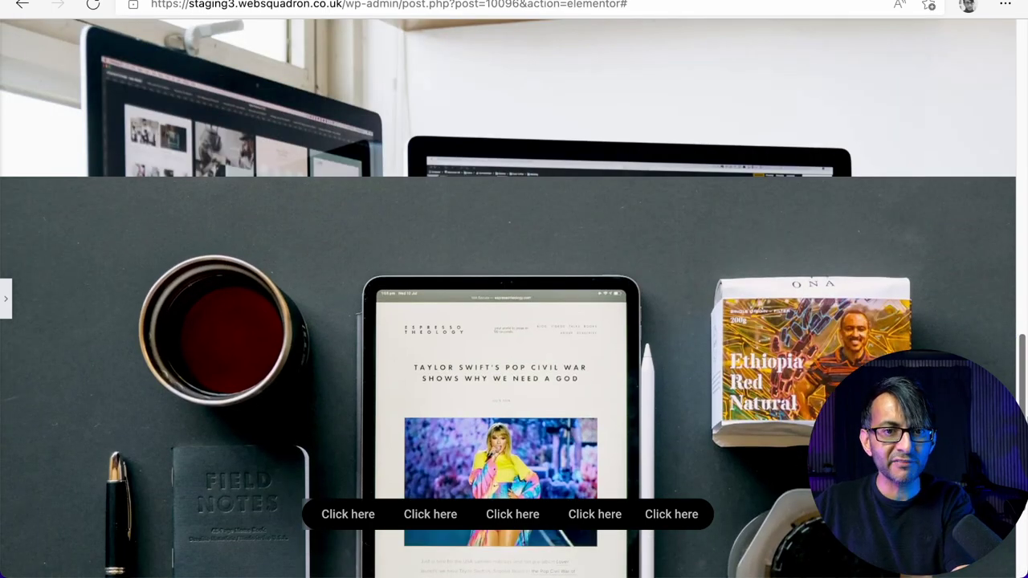
scroll(1026, 373, "up", 3)
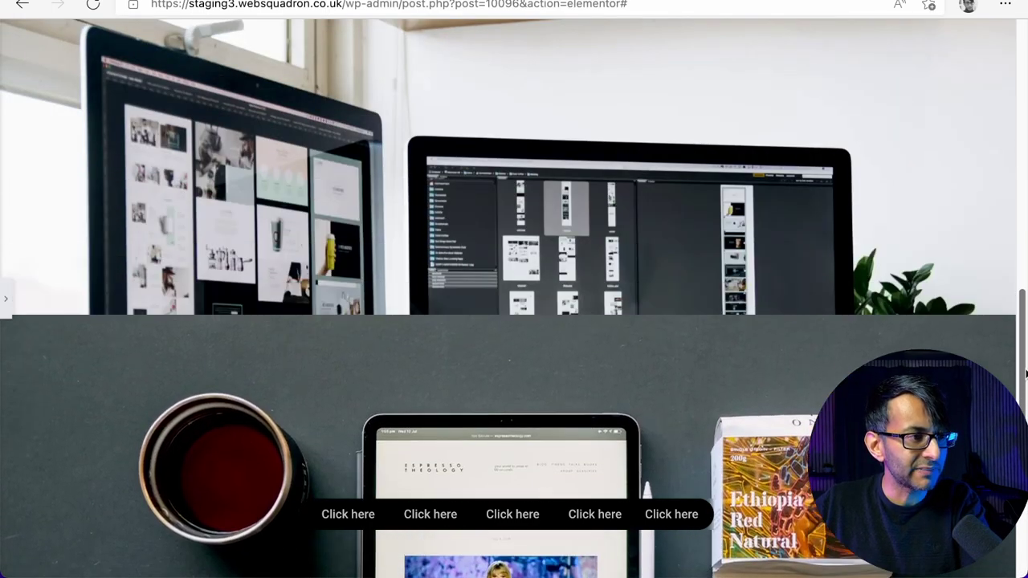
scroll(1026, 373, "down", 3)
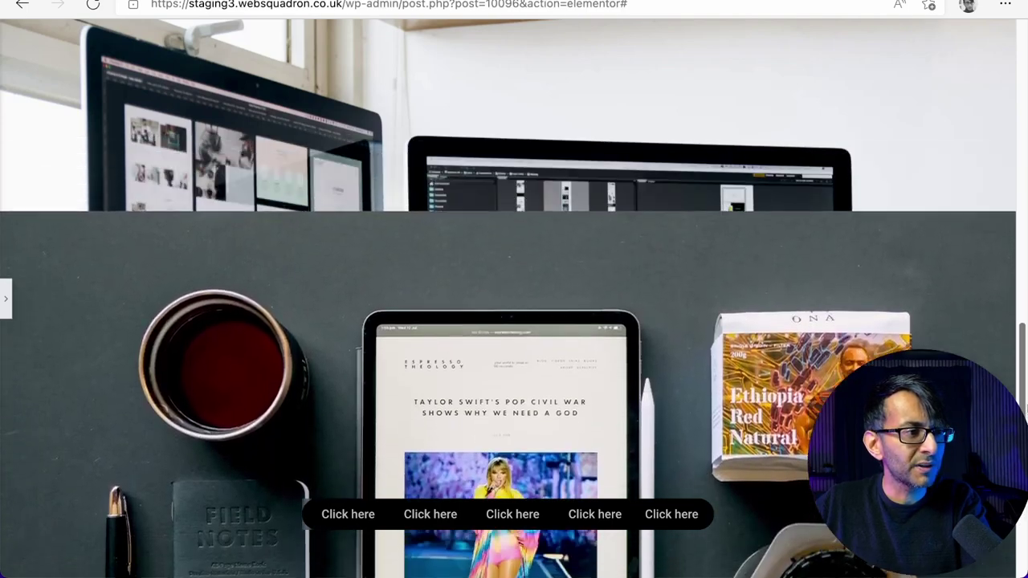
left_click_drag(1025, 408, 49, 304)
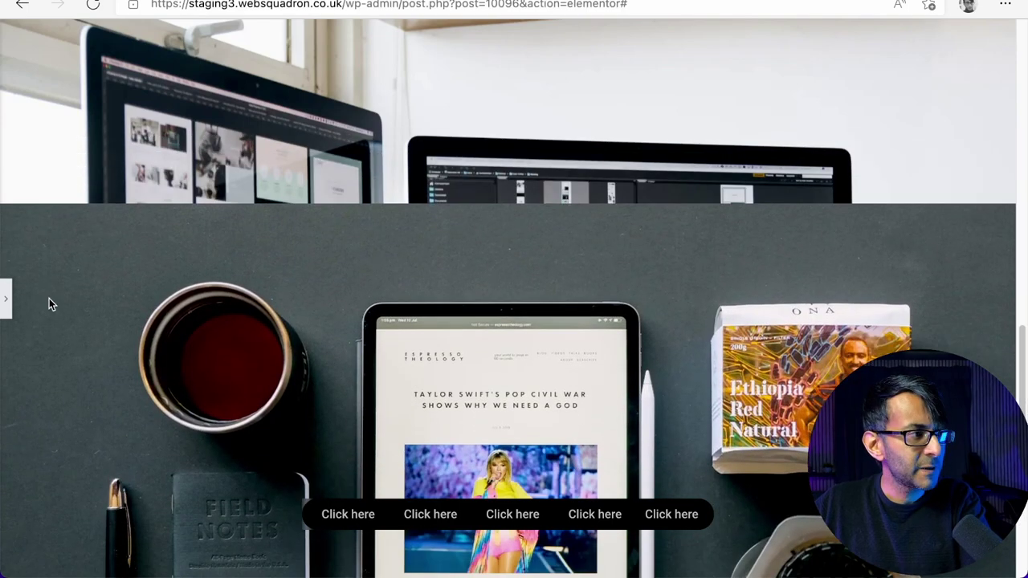
left_click(4, 291)
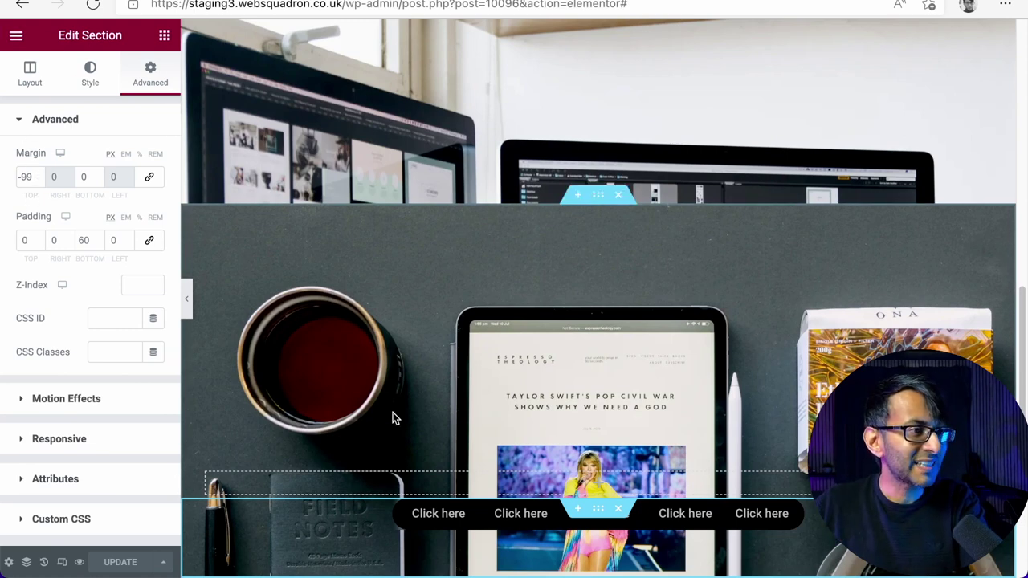
Step: Set the button column's background to translucent black #0000008C and update the page
left_click(403, 513)
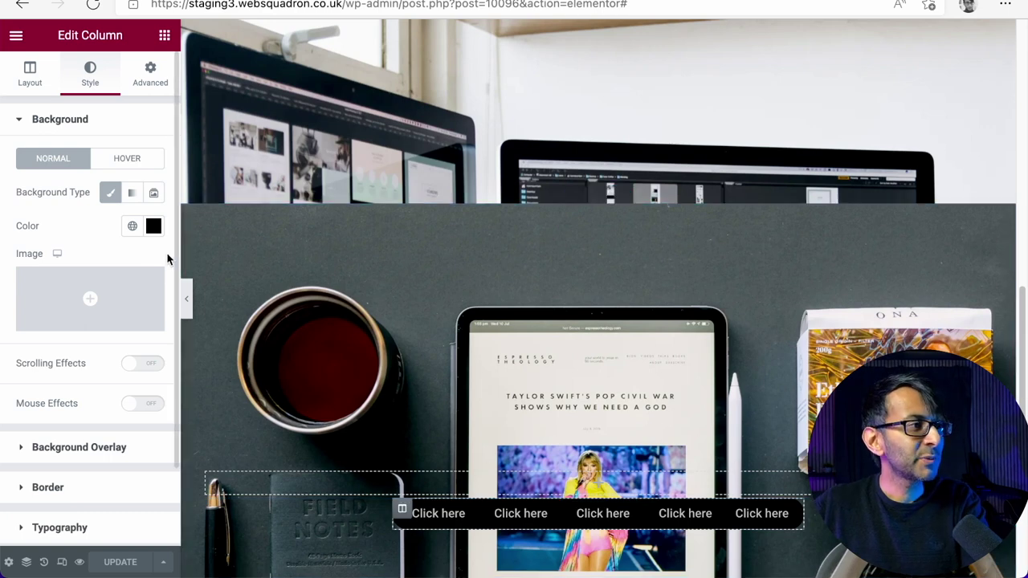
left_click_drag(191, 219, 230, 218)
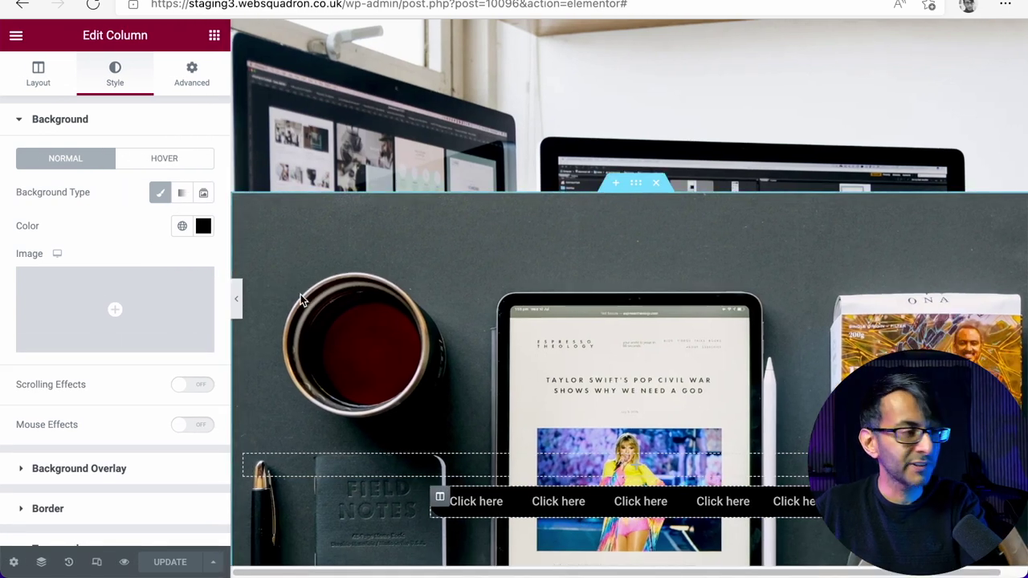
left_click(201, 230)
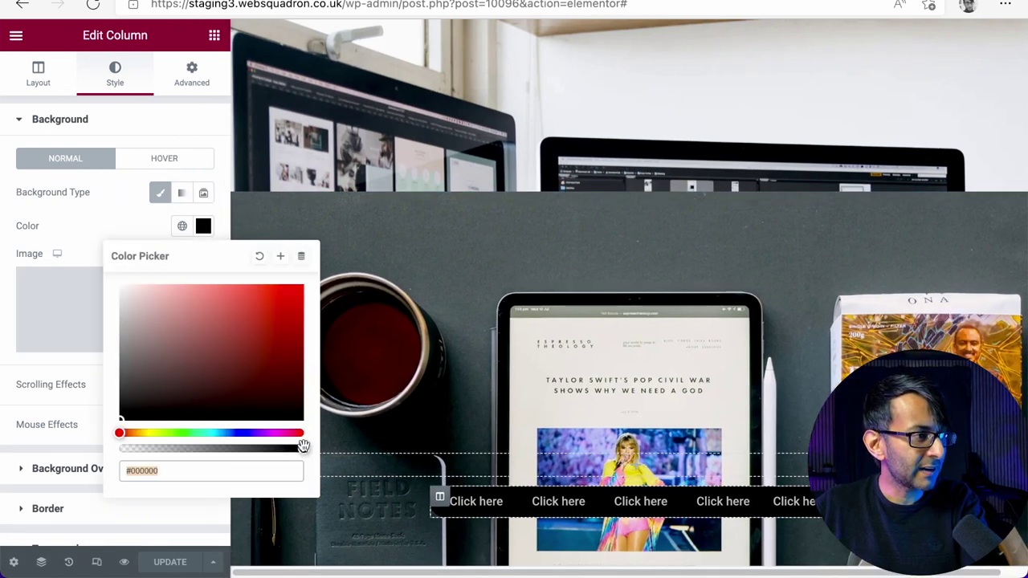
left_click_drag(303, 446, 210, 451)
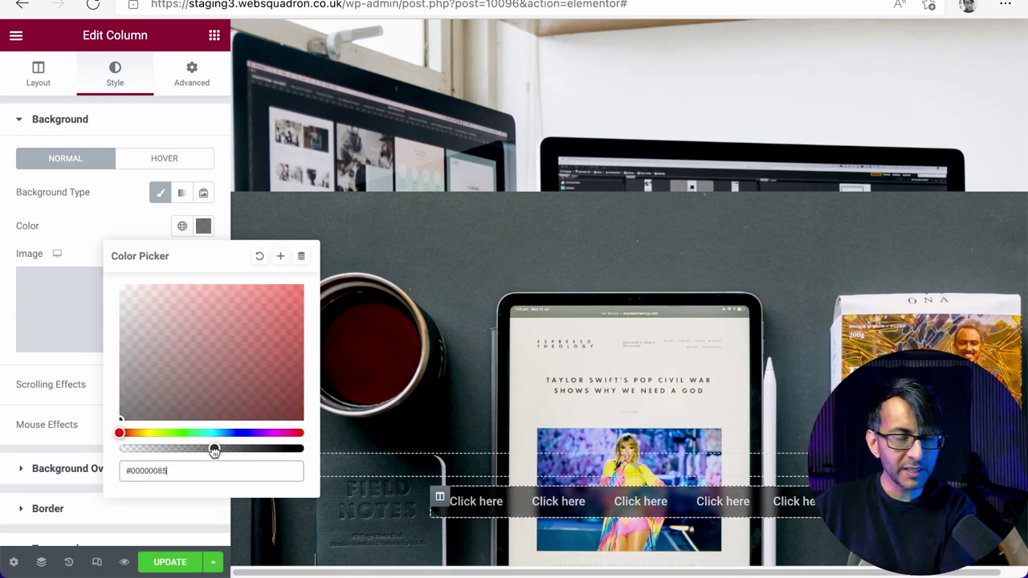
mouse_move(214, 450)
left_mouse_down()
mouse_move(250, 449)
mouse_move(221, 449)
left_mouse_up()
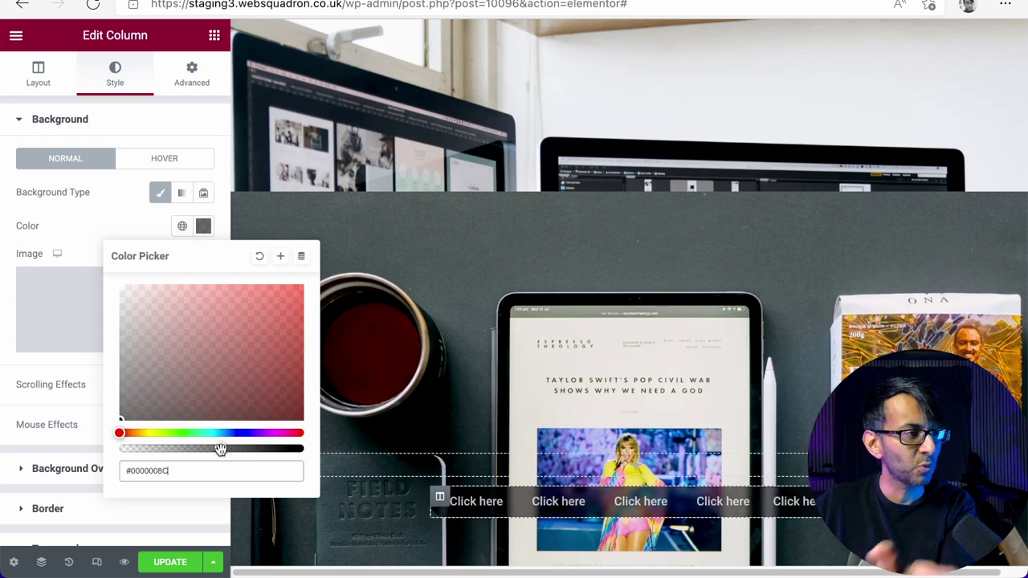
left_click(195, 126)
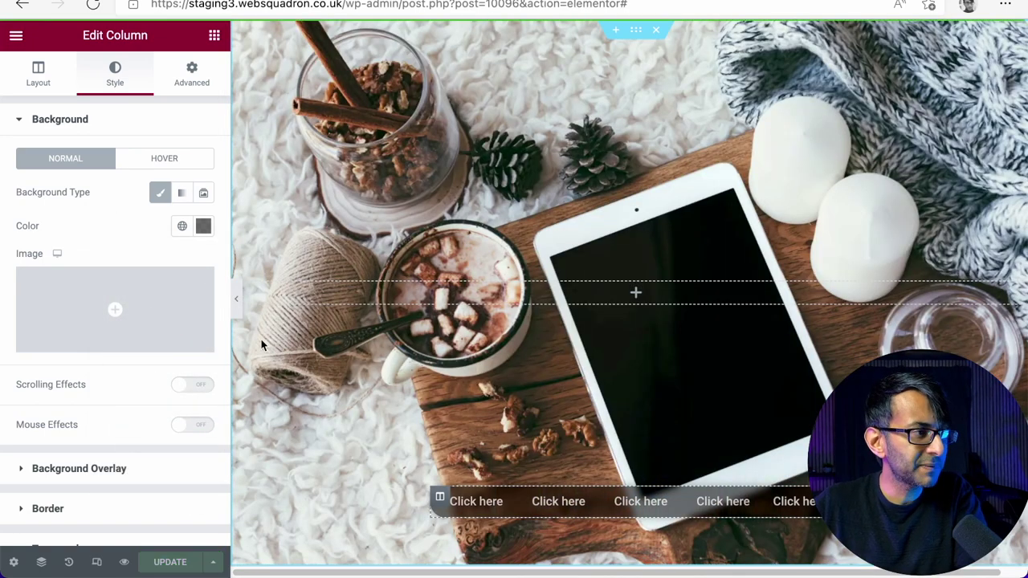
left_click(236, 299)
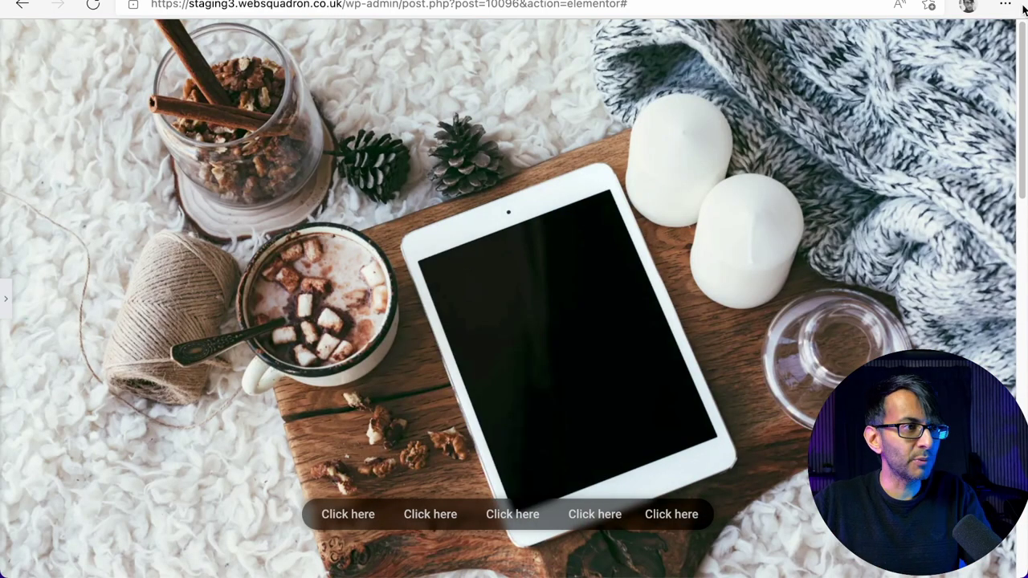
Step: Reopen the panel and expand the first Click here button's Advanced custom CSS
left_click(6, 298)
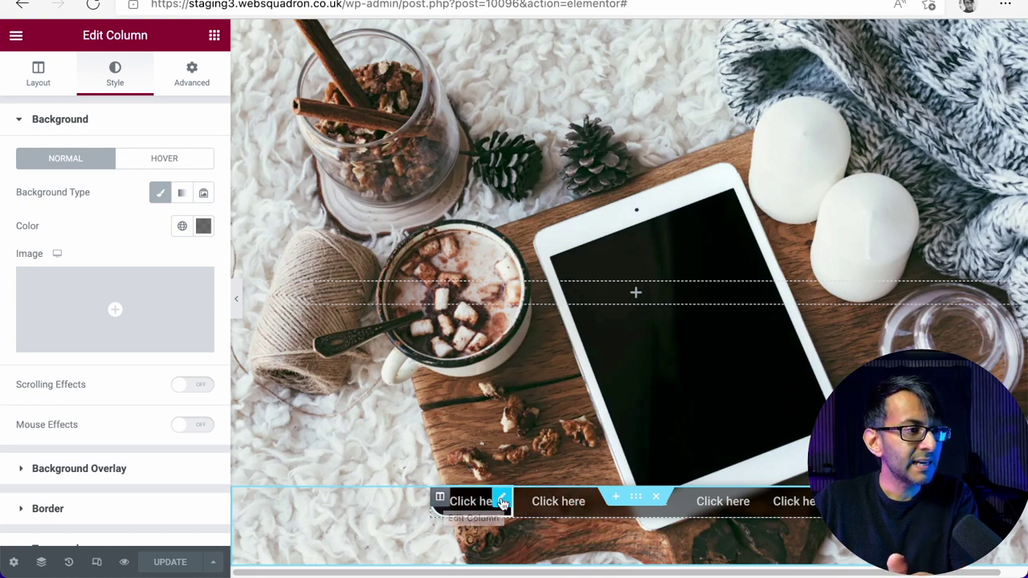
left_click(188, 69)
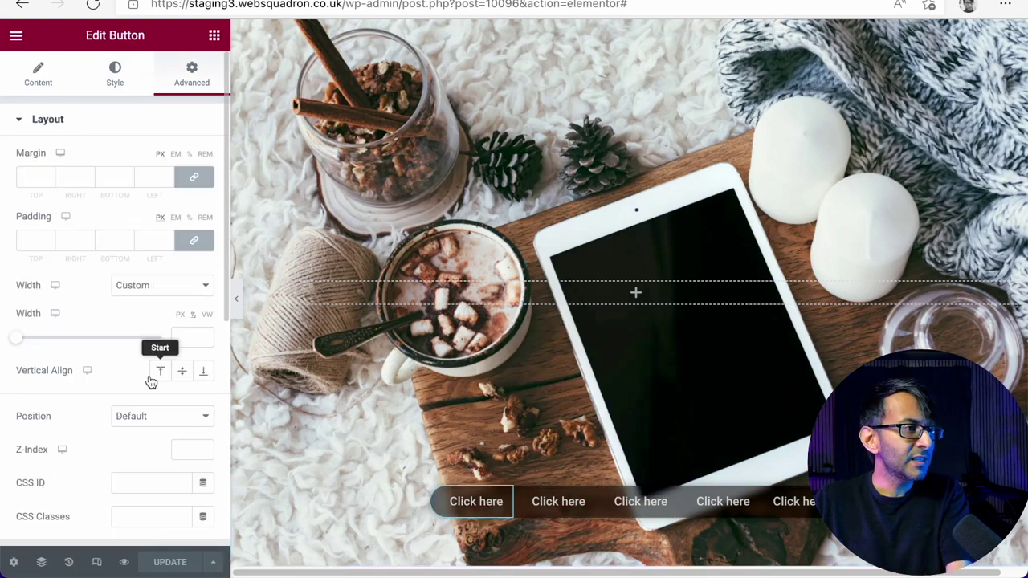
scroll(155, 377, "down", 5)
left_click(115, 434)
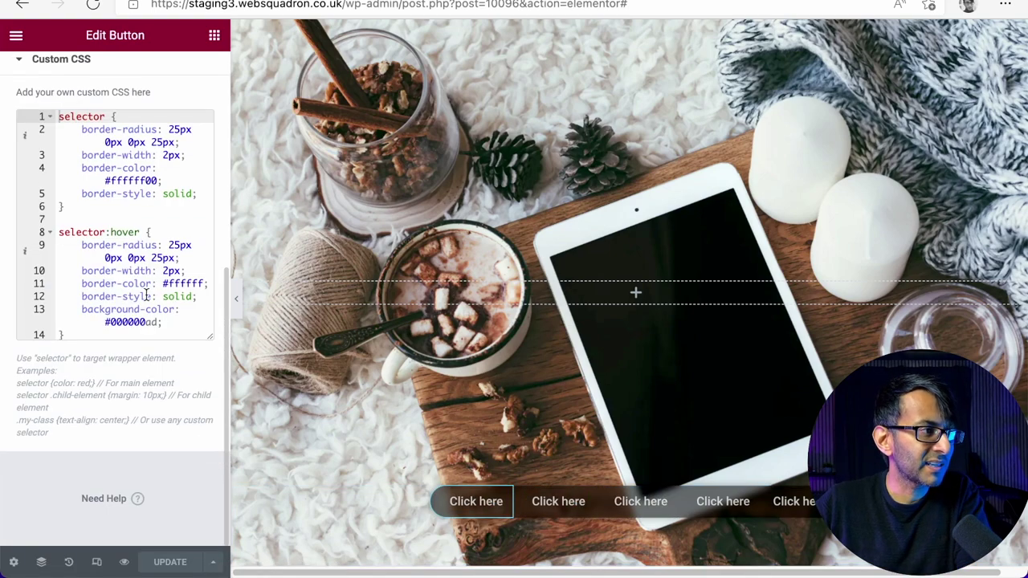